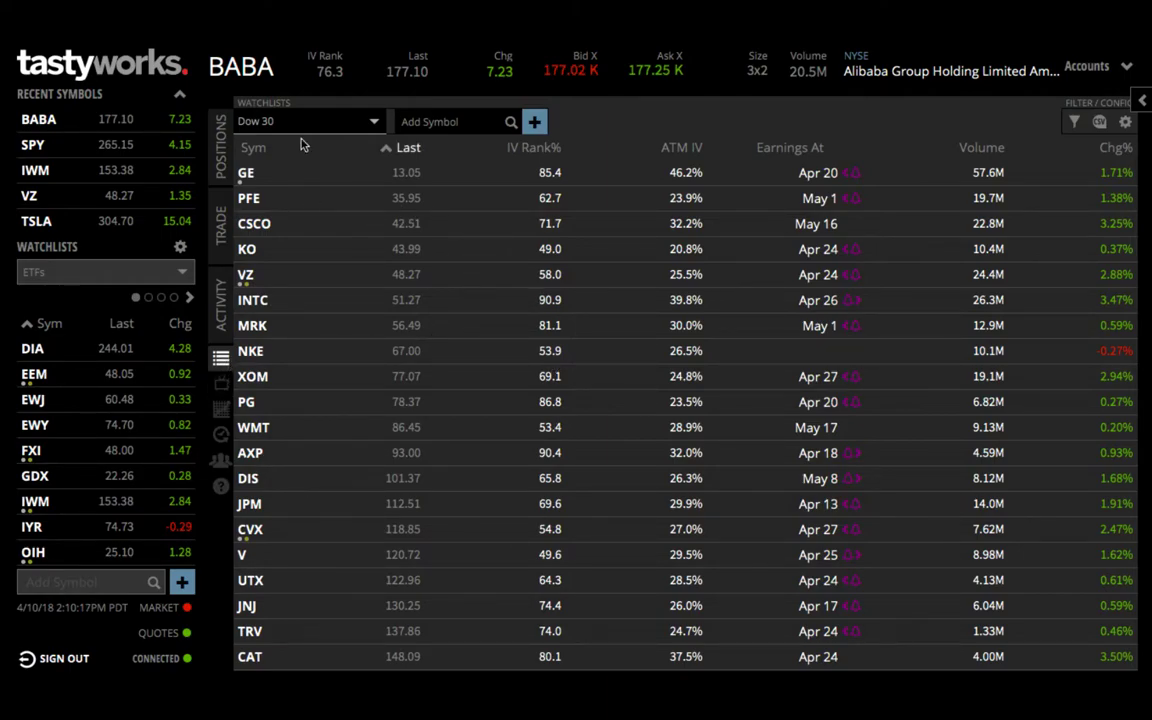
Glance at the Tastytrade Live videos, then bring up the saved watchlists from the Dow 30 view
{"action": "left_click", "coordinate": [221, 379]}
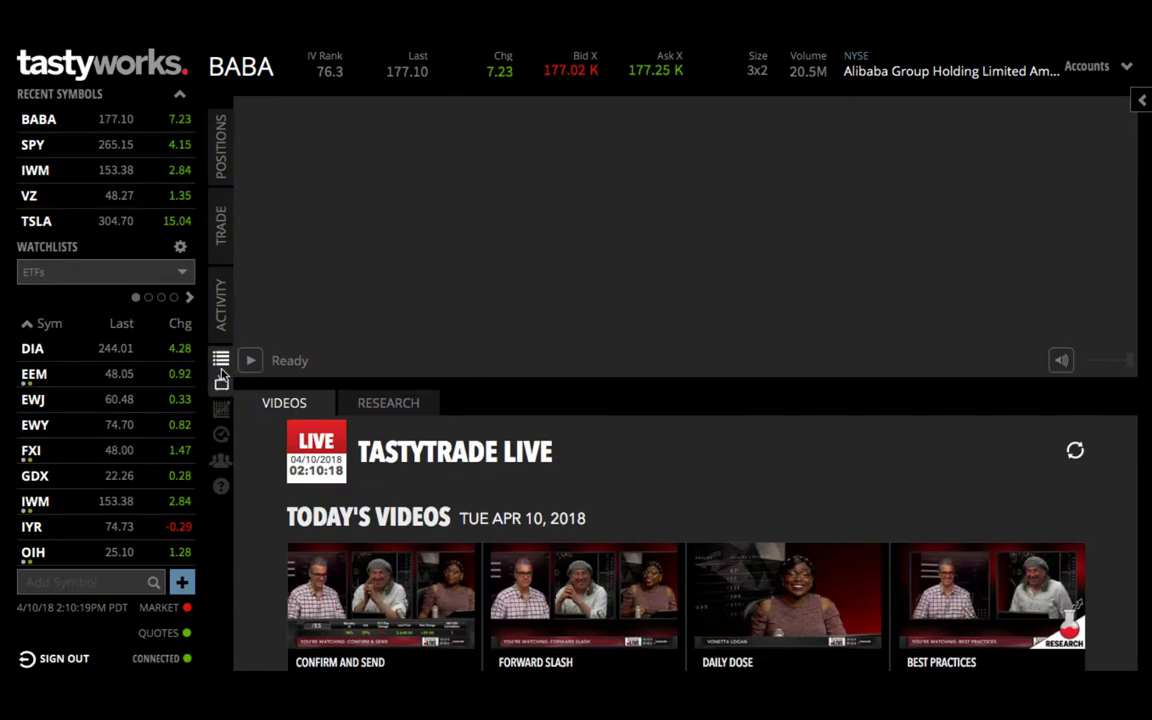
{"action": "left_click", "coordinate": [221, 359]}
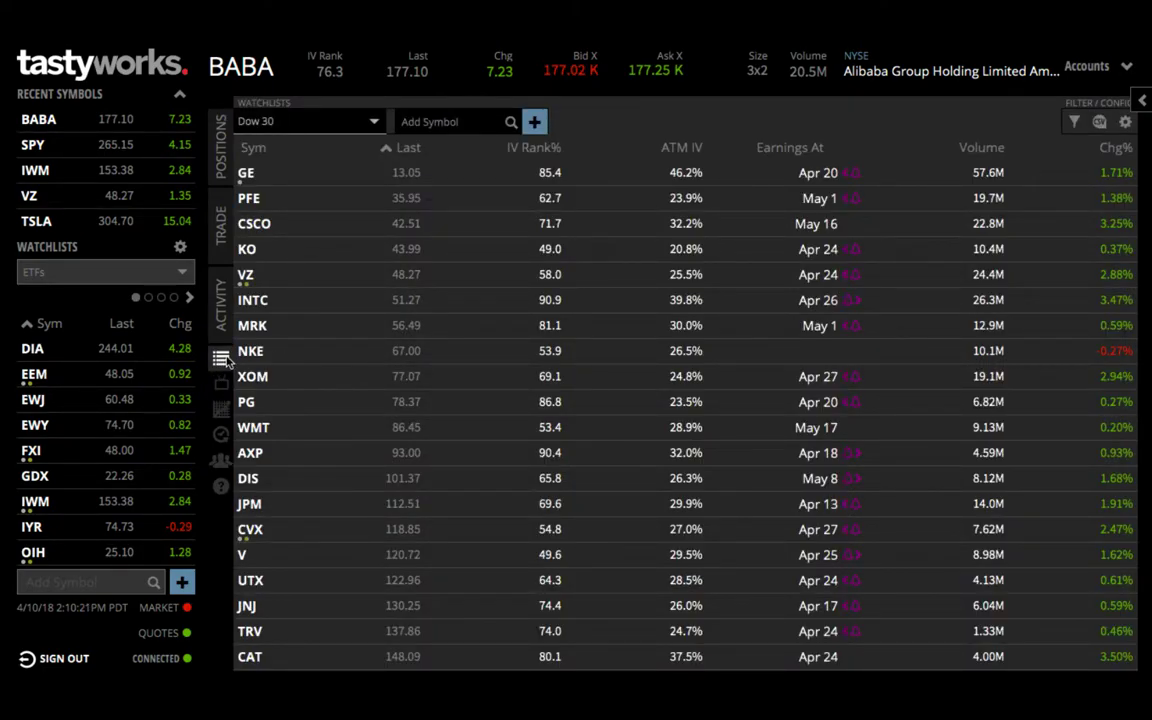
{"action": "mouse_move", "coordinate": [222, 384]}
{"action": "left_click", "coordinate": [373, 121]}
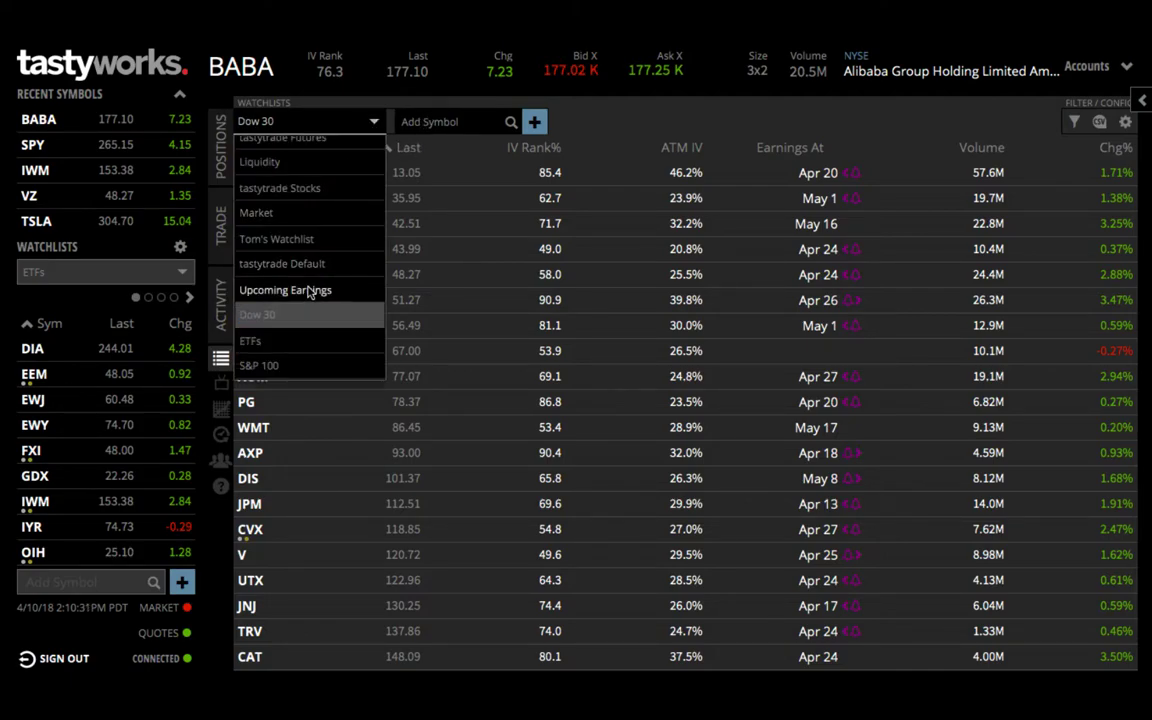
Browse the saved watchlists and close the list with Dow 30 still selected
{"action": "scroll", "coordinate": [310, 291], "scroll_direction": "up", "scroll_amount": 5}
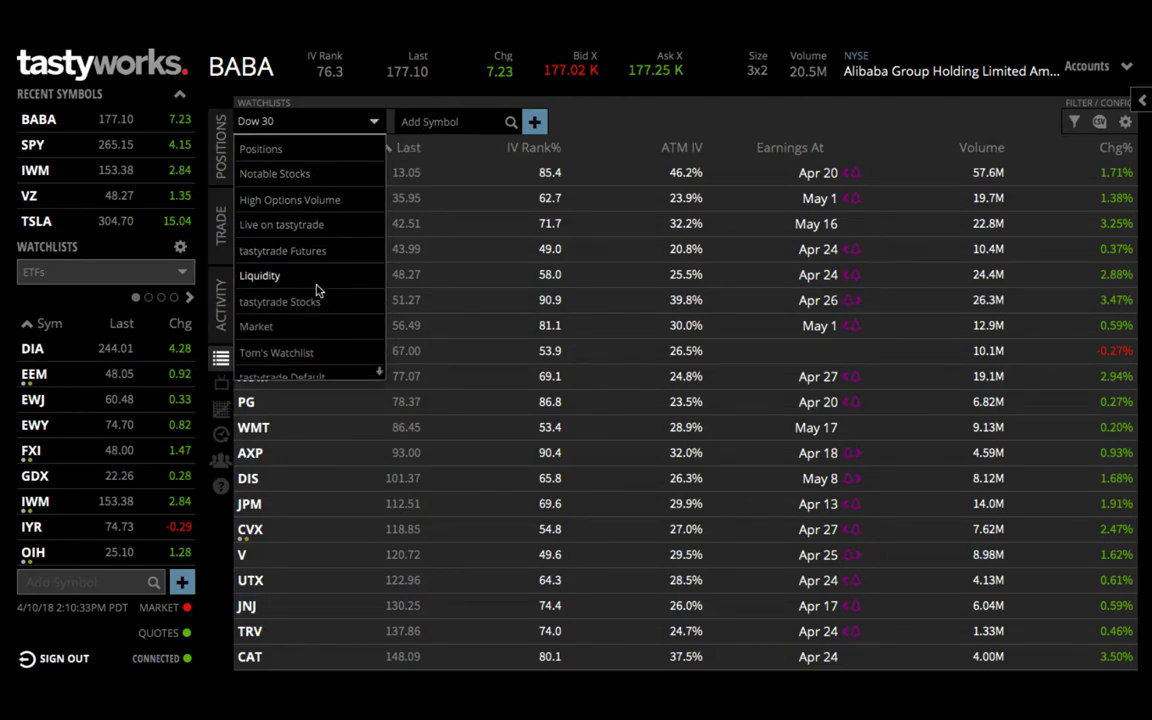
{"action": "scroll", "coordinate": [313, 322], "scroll_direction": "down", "scroll_amount": 5}
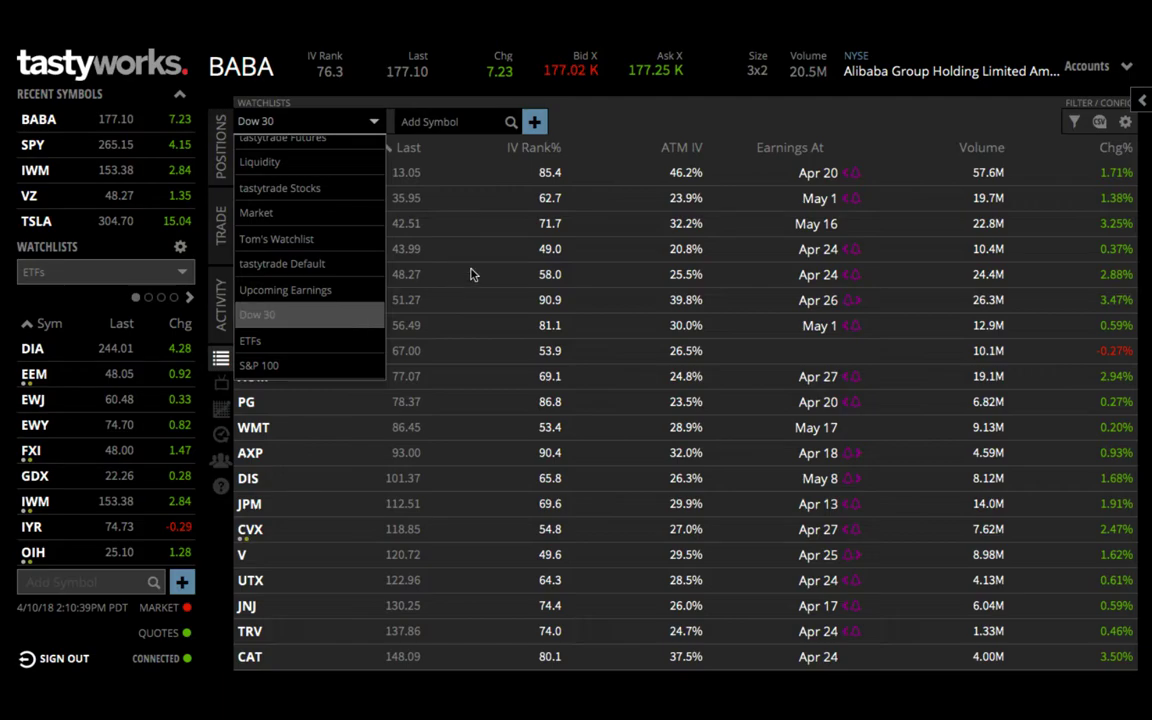
{"action": "left_click", "coordinate": [623, 131]}
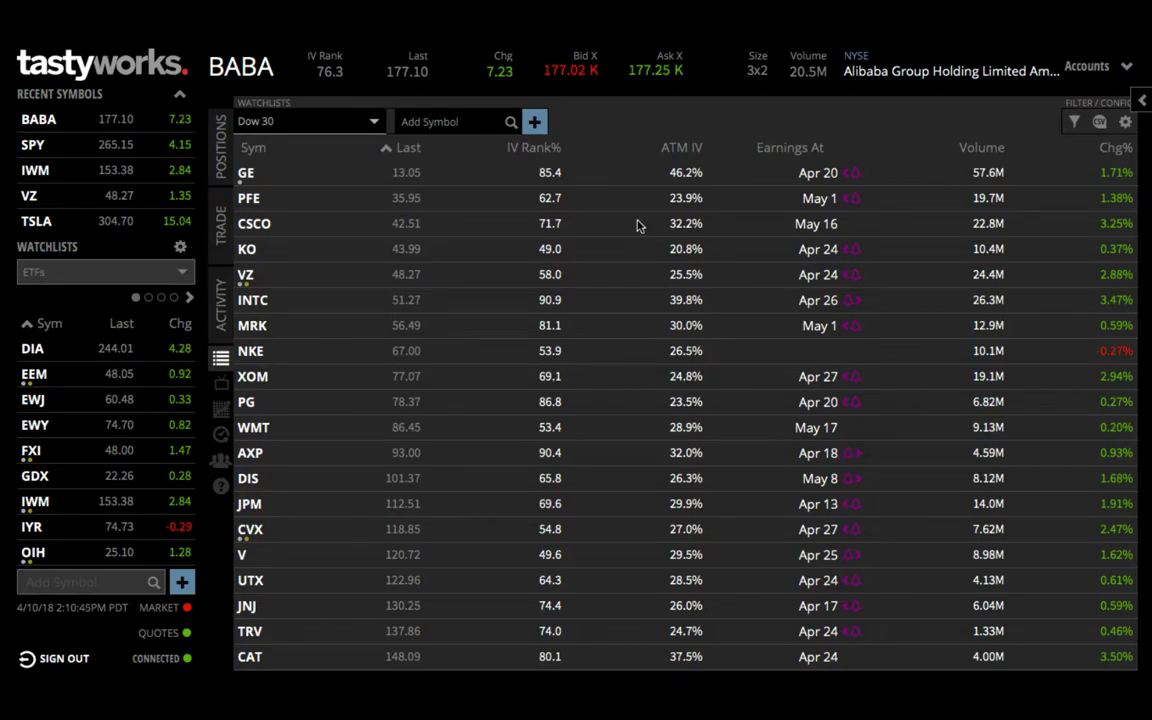
{"action": "left_click", "coordinate": [1124, 123]}
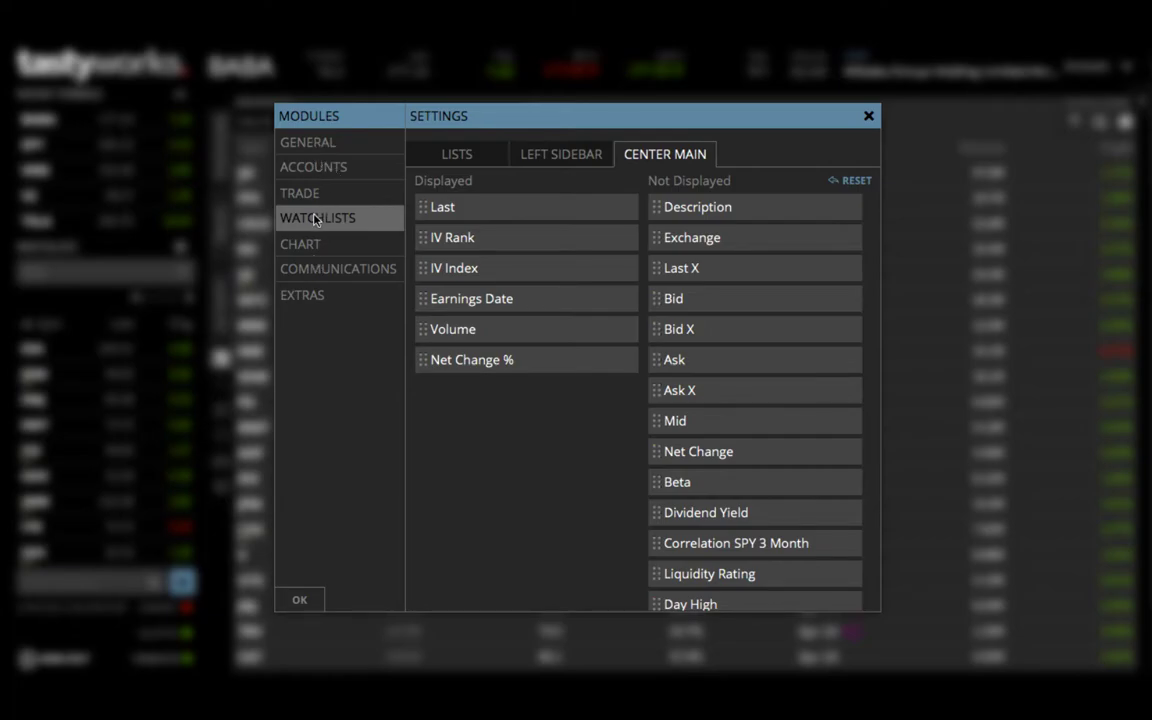
In the Lists tab, create a new watchlist 'Dow 31' with CAT as its first symbol
{"action": "left_click", "coordinate": [432, 162]}
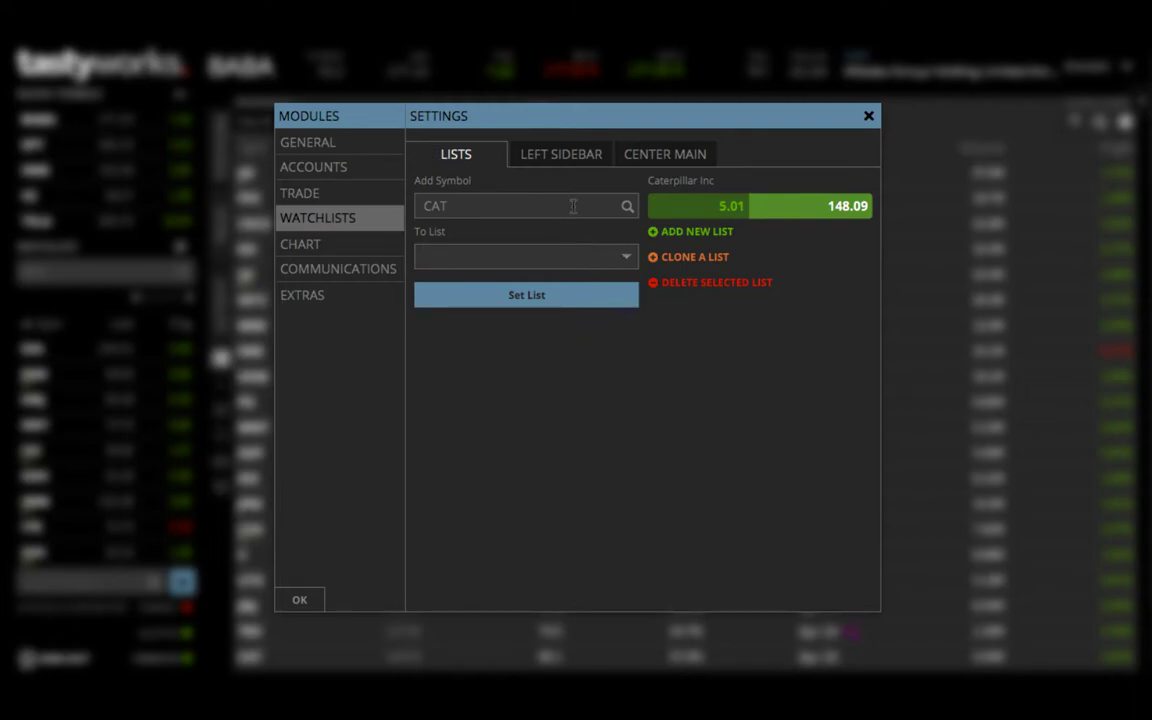
{"action": "left_click", "coordinate": [693, 233]}
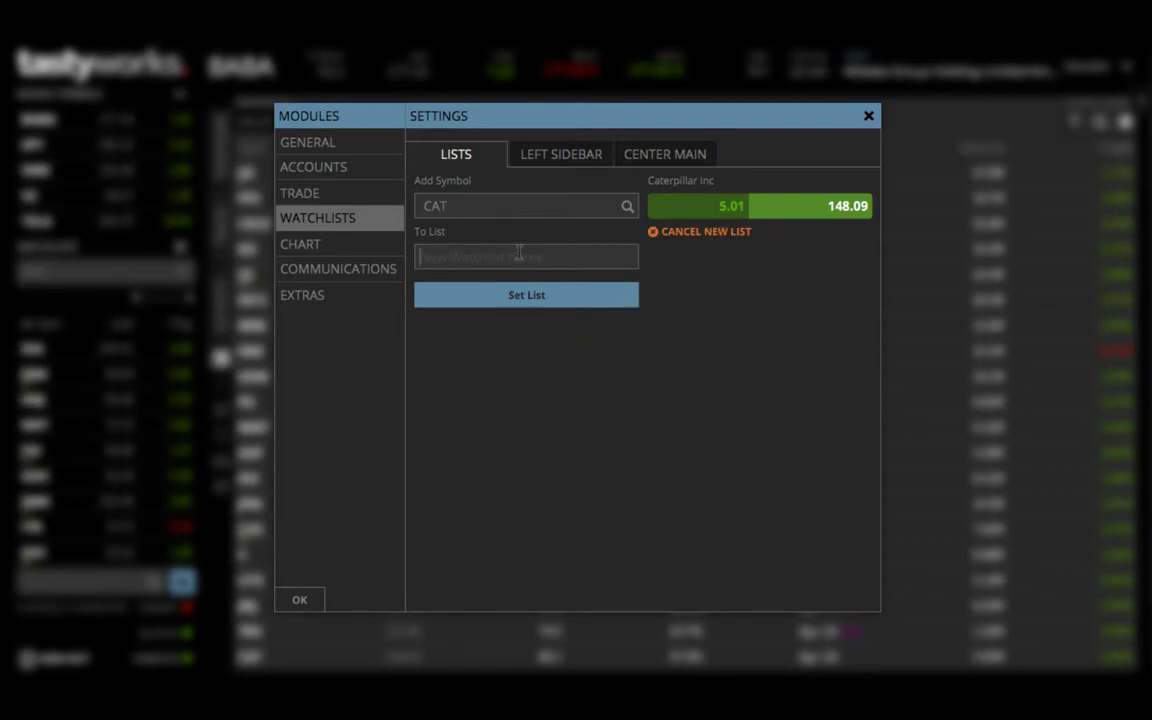
{"action": "type", "text": "Dow 31"}
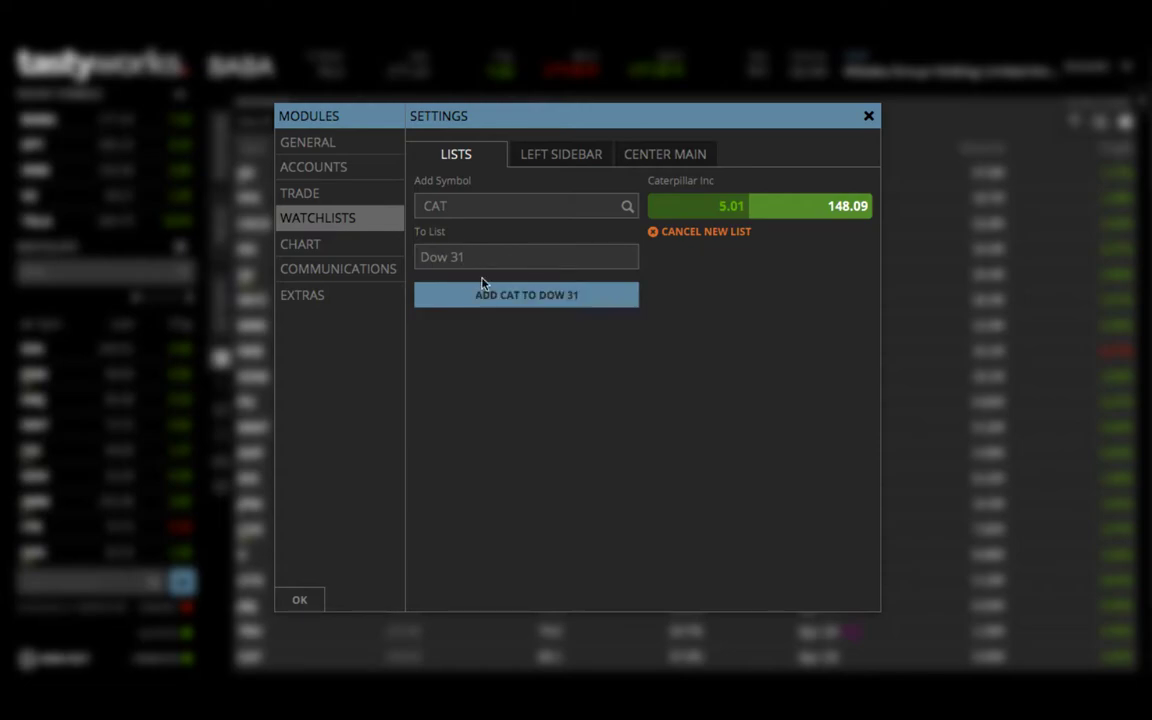
{"action": "double_click", "coordinate": [449, 204]}
{"action": "type", "text": "CAT"}
{"action": "key", "text": "Return"}
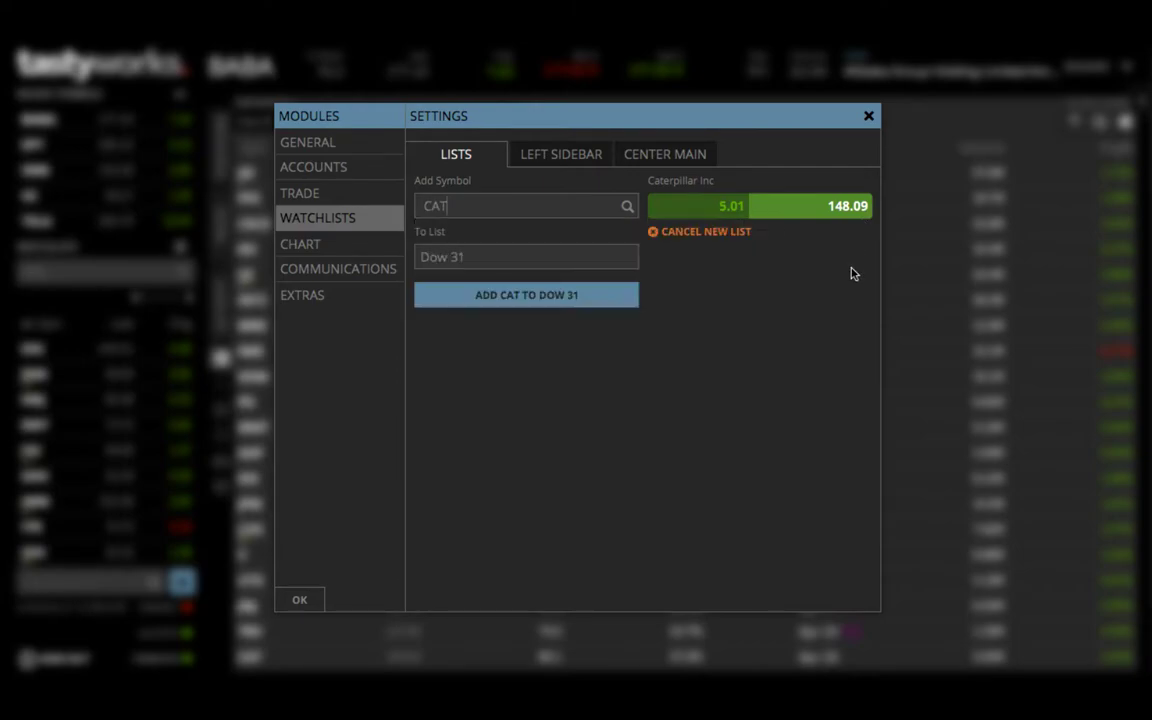
{"action": "left_click", "coordinate": [589, 298]}
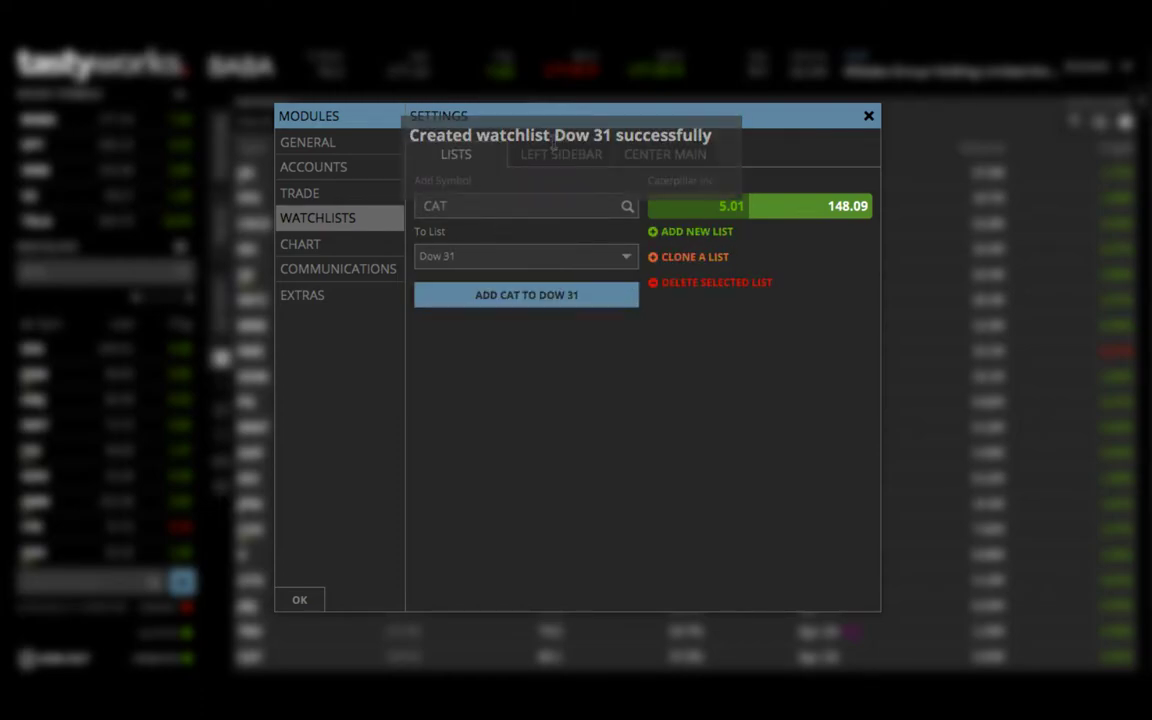
{"action": "double_click", "coordinate": [468, 208]}
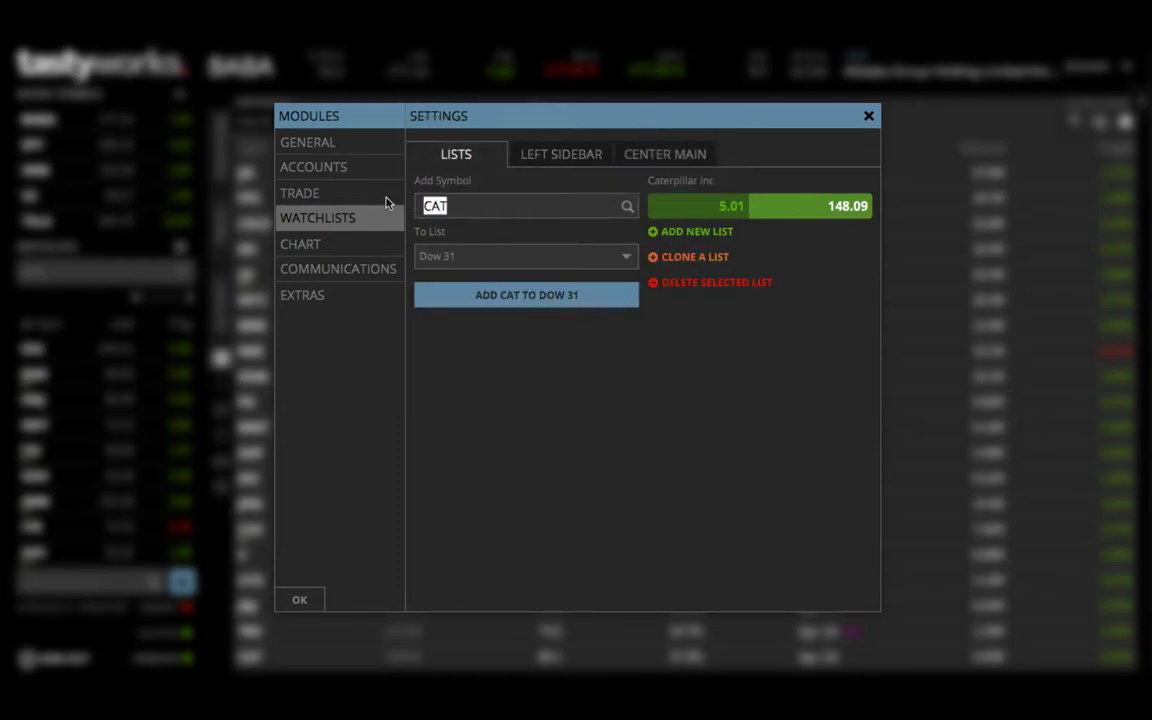
After trying AAPL, add APF to Dow 31 and close Settings
{"action": "type", "text": "AAPL"}
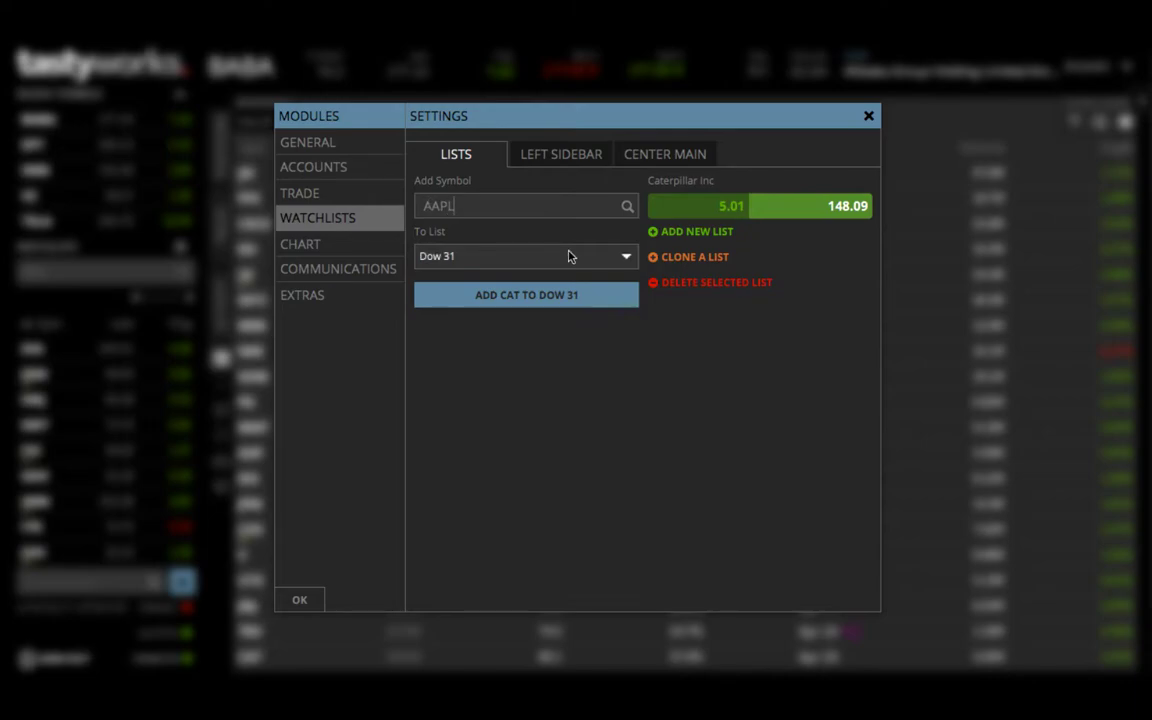
{"action": "left_click", "coordinate": [547, 301]}
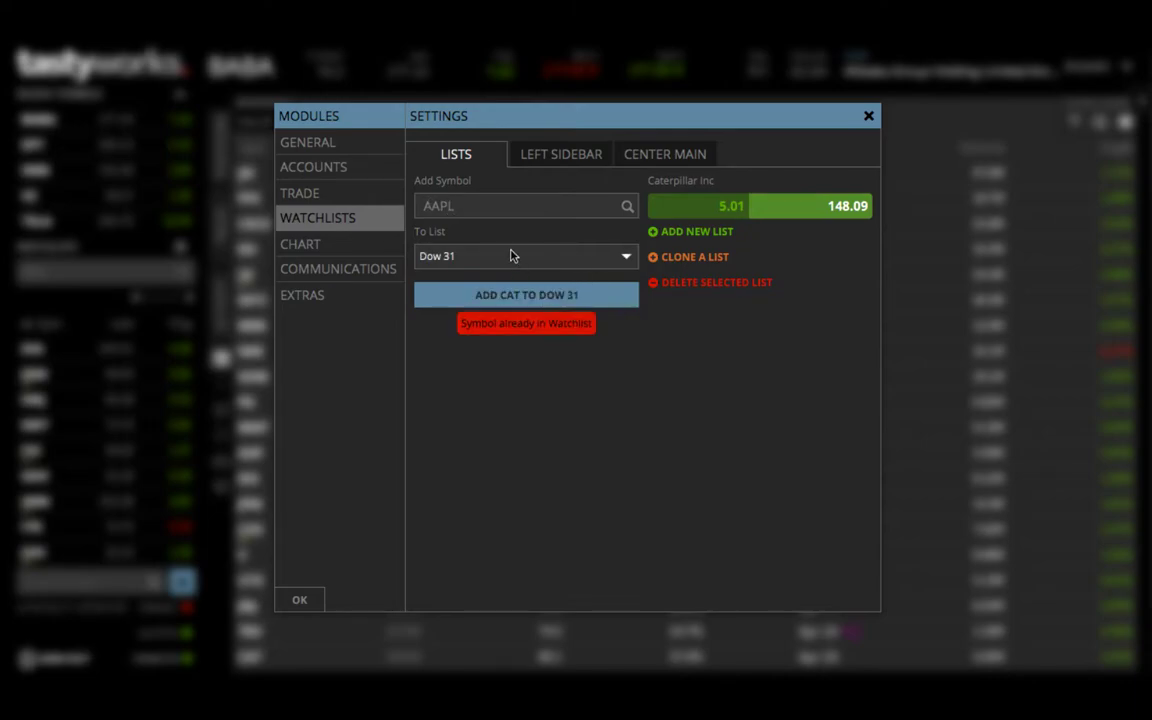
{"action": "double_click", "coordinate": [419, 205]}
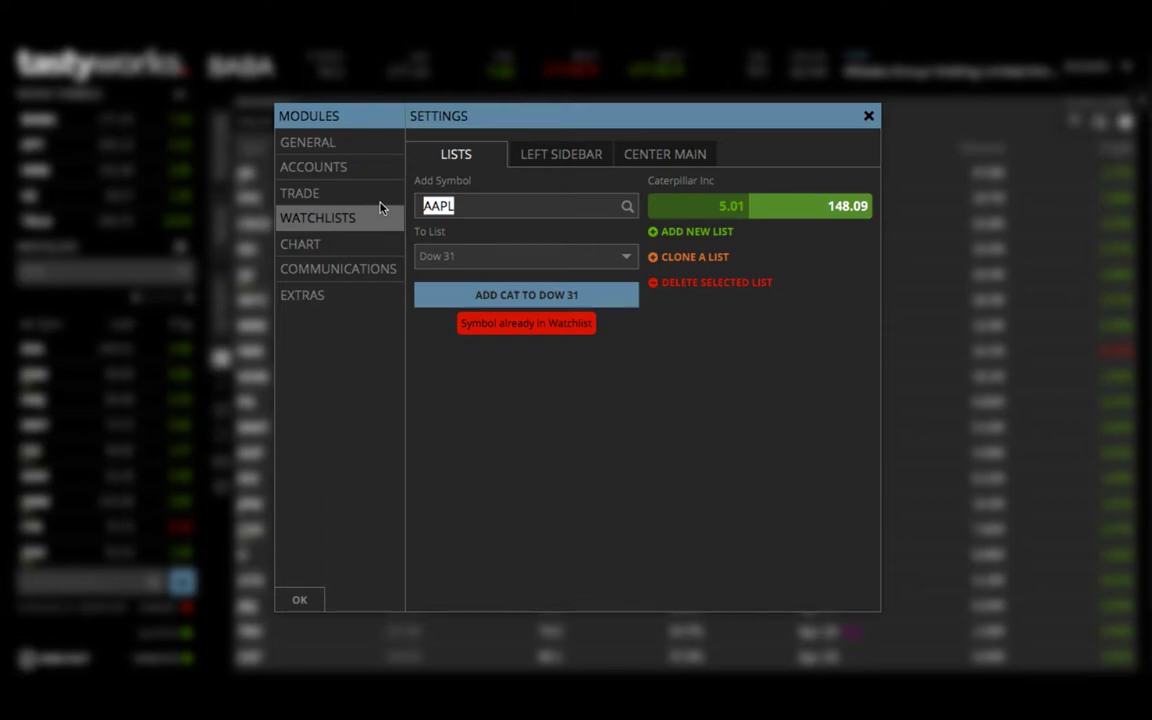
{"action": "type", "text": "APF"}
{"action": "key", "text": "Return"}
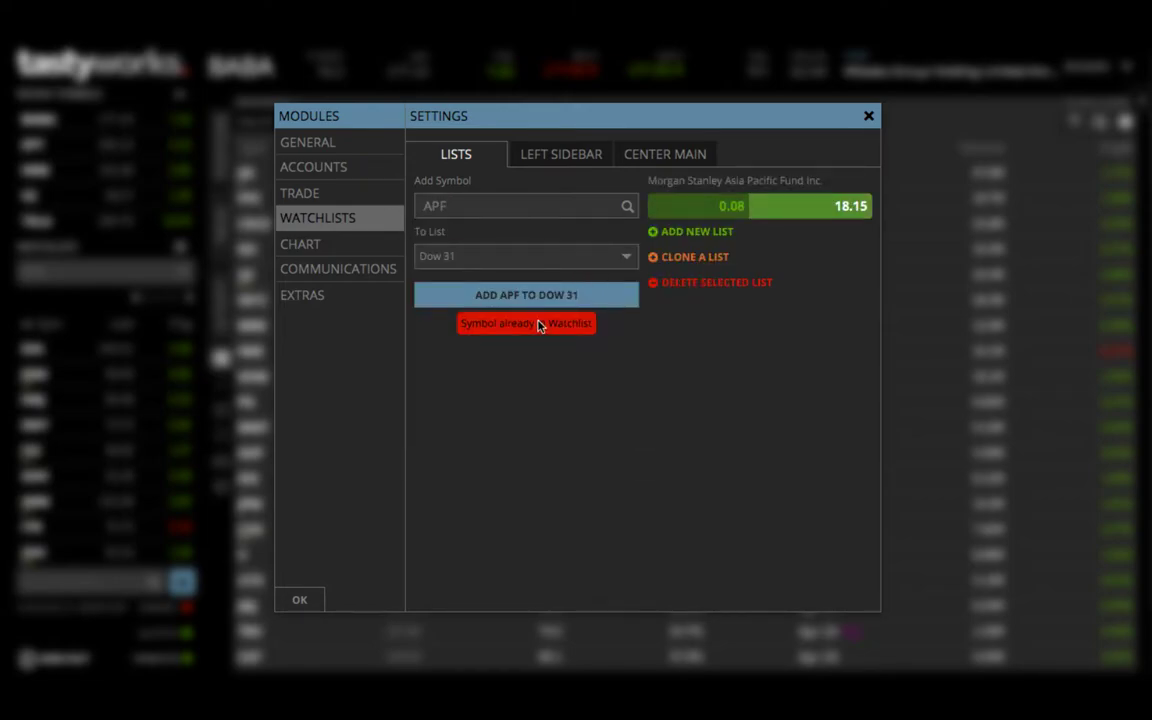
{"action": "left_click", "coordinate": [545, 299]}
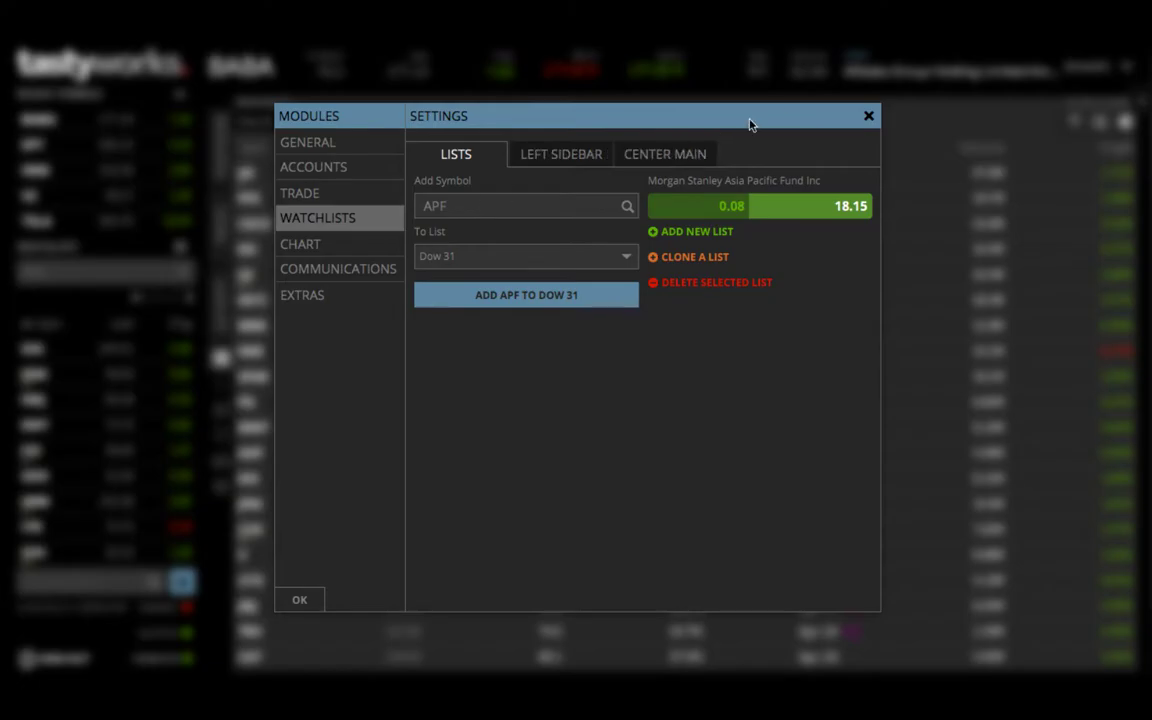
{"action": "left_click", "coordinate": [868, 116]}
Switch the displayed watchlist to Dow 31
{"action": "left_click", "coordinate": [340, 122]}
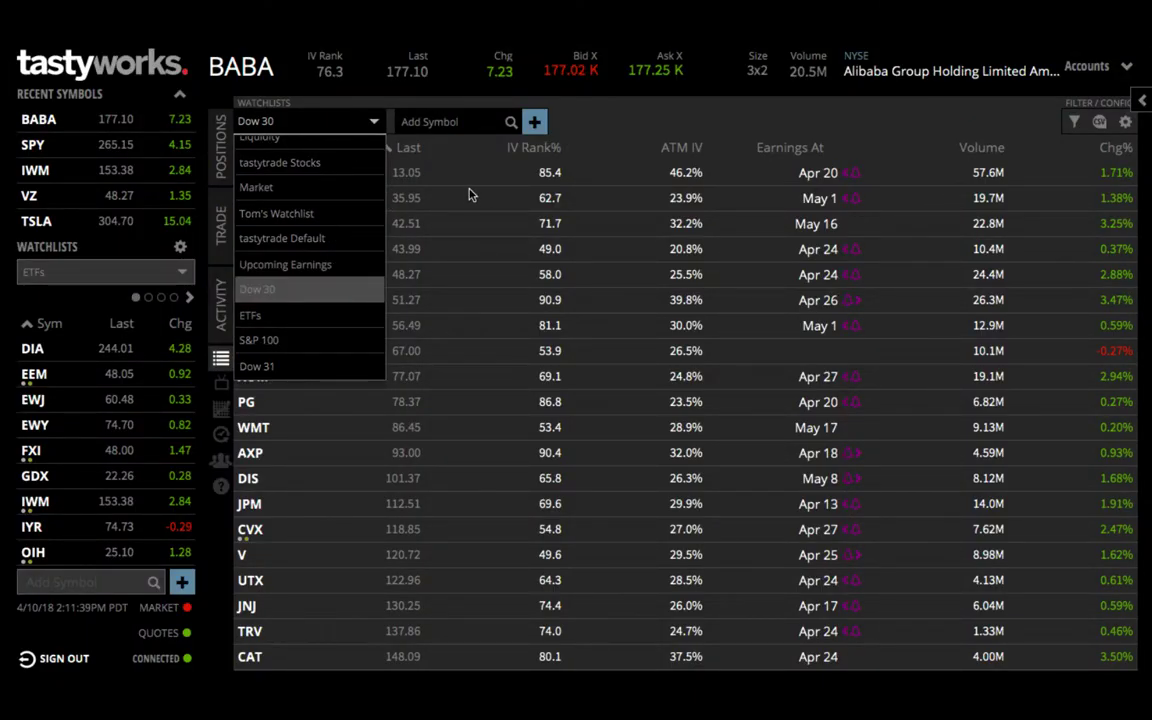
{"action": "left_click", "coordinate": [561, 114]}
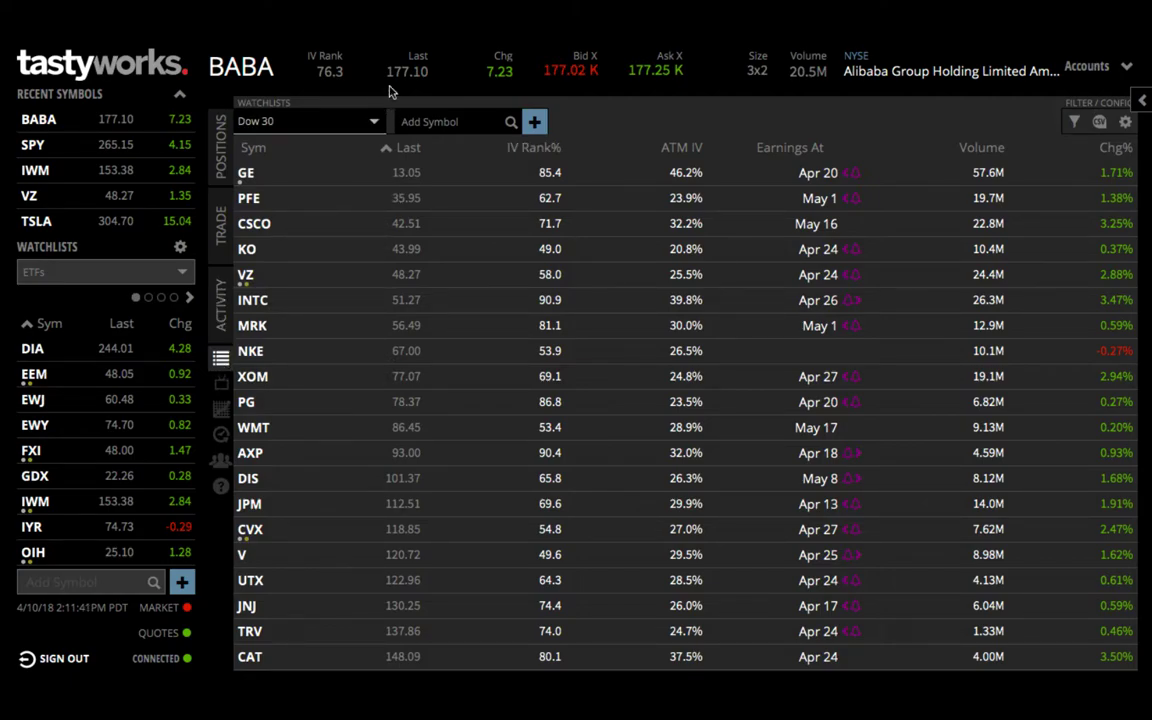
{"action": "left_click", "coordinate": [372, 121]}
{"action": "left_click", "coordinate": [349, 368]}
Add BA and GOOG to Dow 31, then switch back to the Dow 30 watchlist
{"action": "left_click", "coordinate": [438, 121]}
{"action": "type", "text": "ba"}
{"action": "key", "text": "Return"}
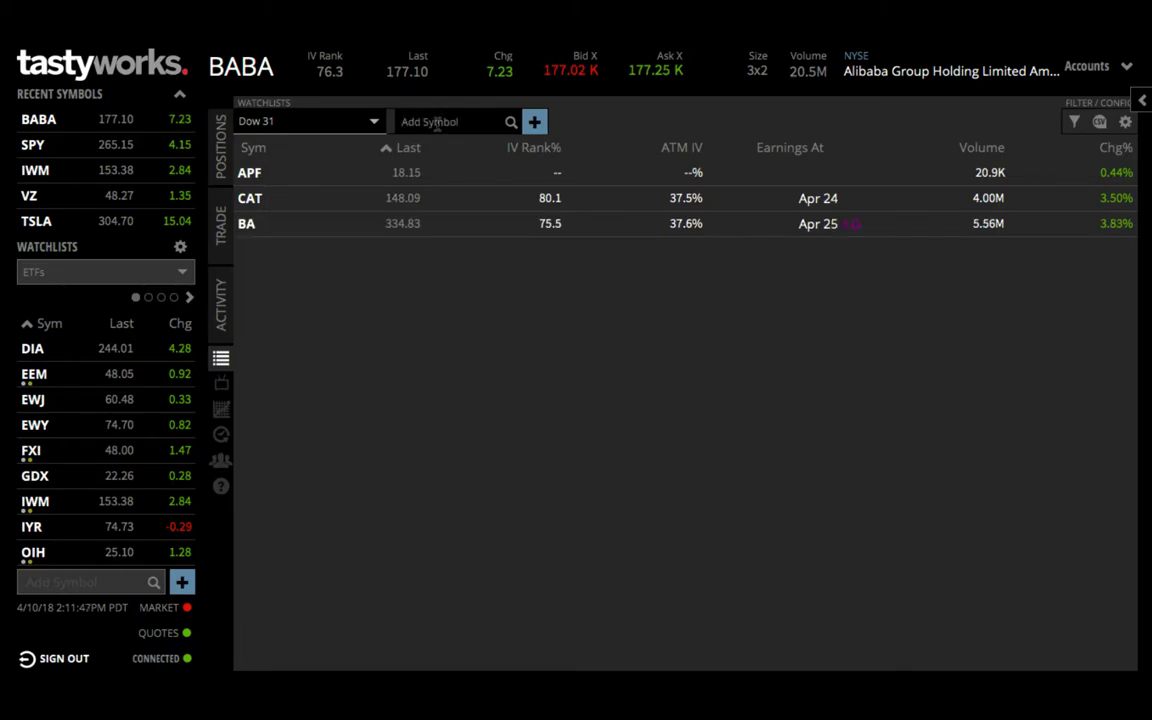
{"action": "type", "text": "GOOG"}
{"action": "key", "text": "Return"}
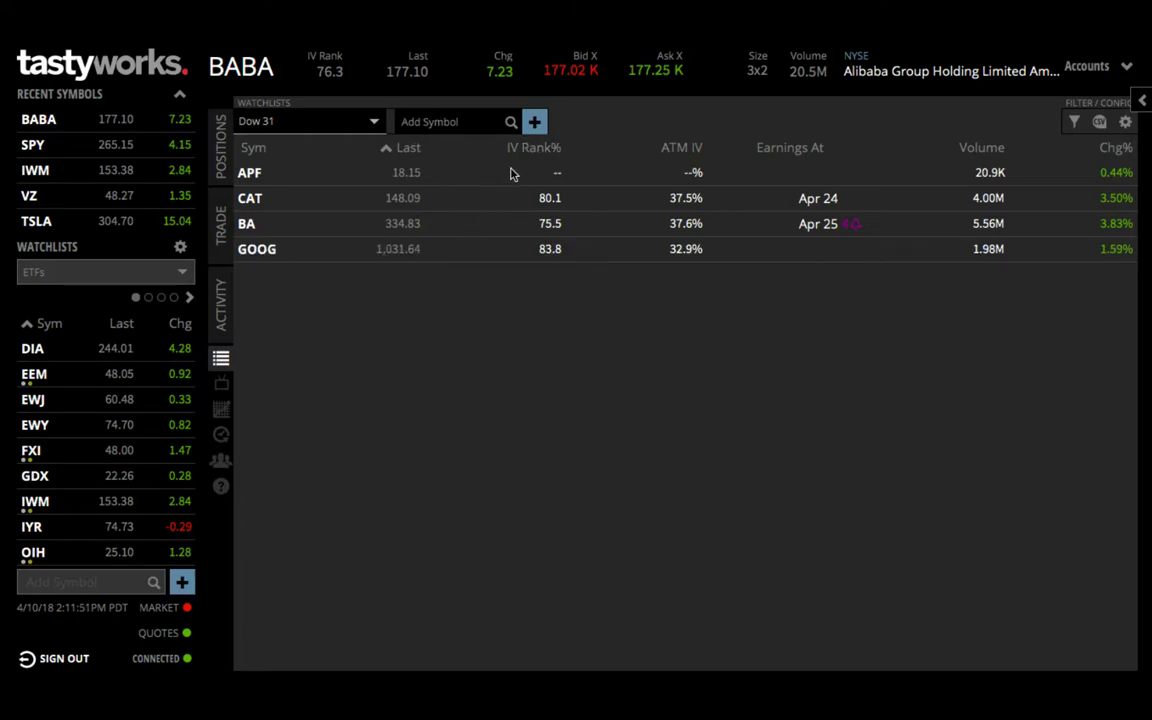
{"action": "left_click", "coordinate": [336, 125]}
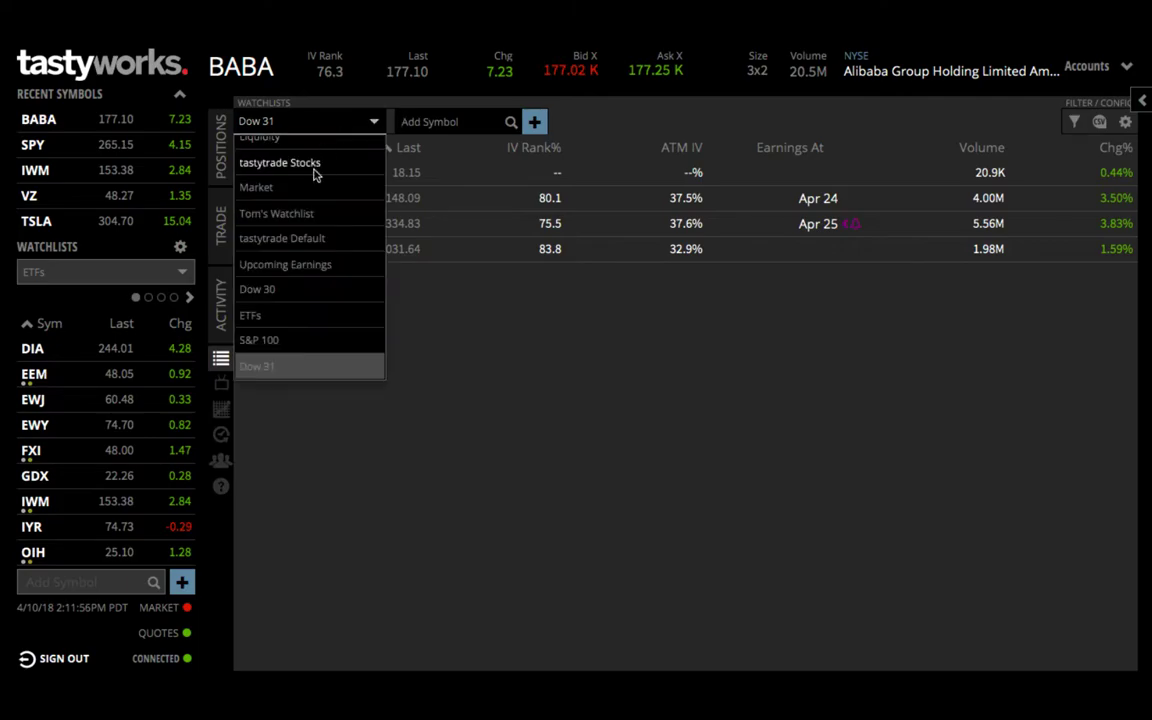
{"action": "left_click", "coordinate": [305, 293]}
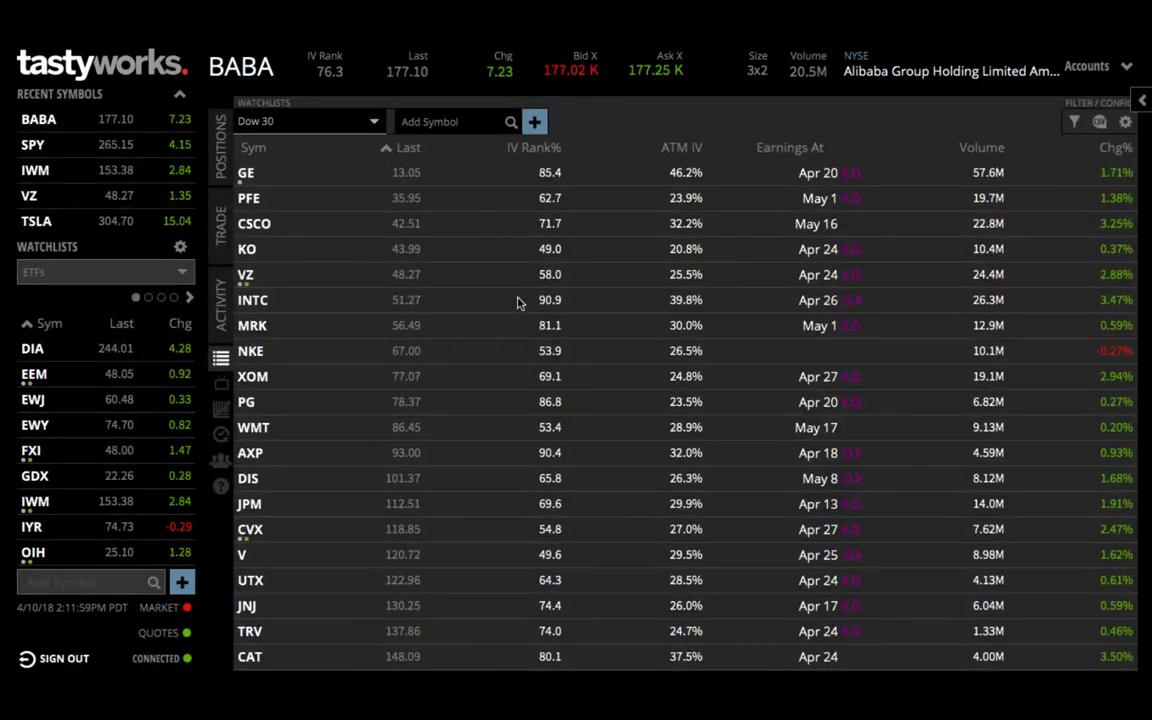
Sort the Dow 30 table by symbol and scroll through AAPL to XOM
{"action": "left_click", "coordinate": [258, 148]}
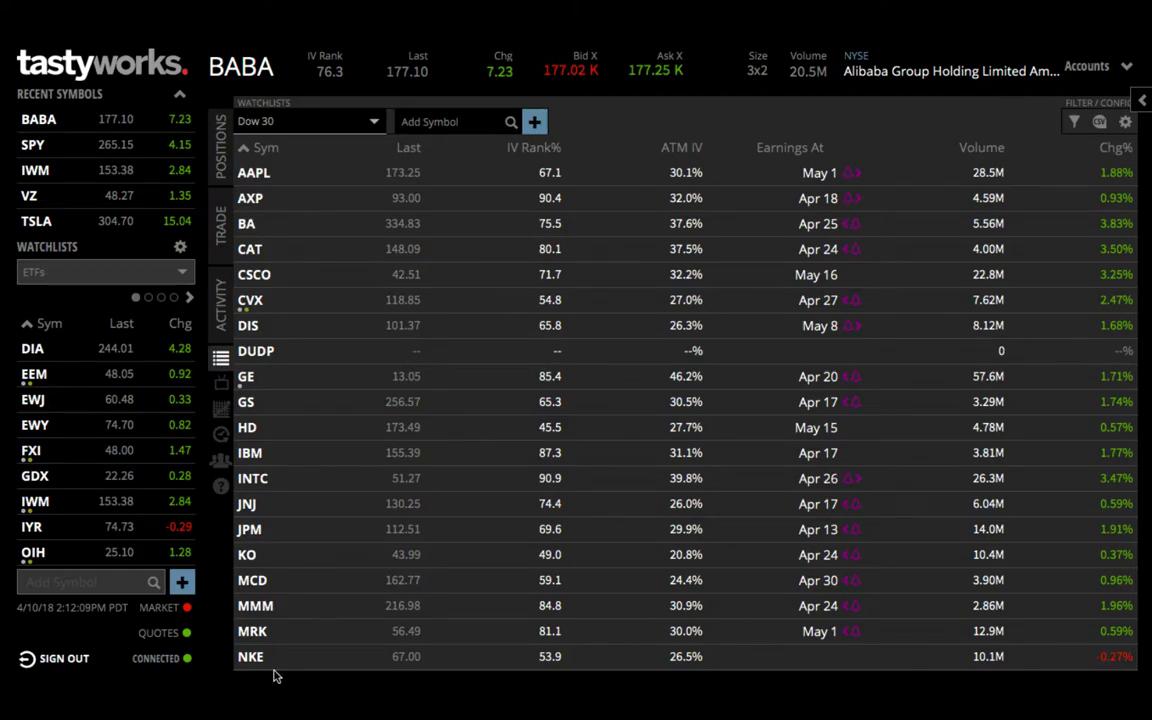
{"action": "scroll", "coordinate": [406, 440], "scroll_direction": "down", "scroll_amount": 5}
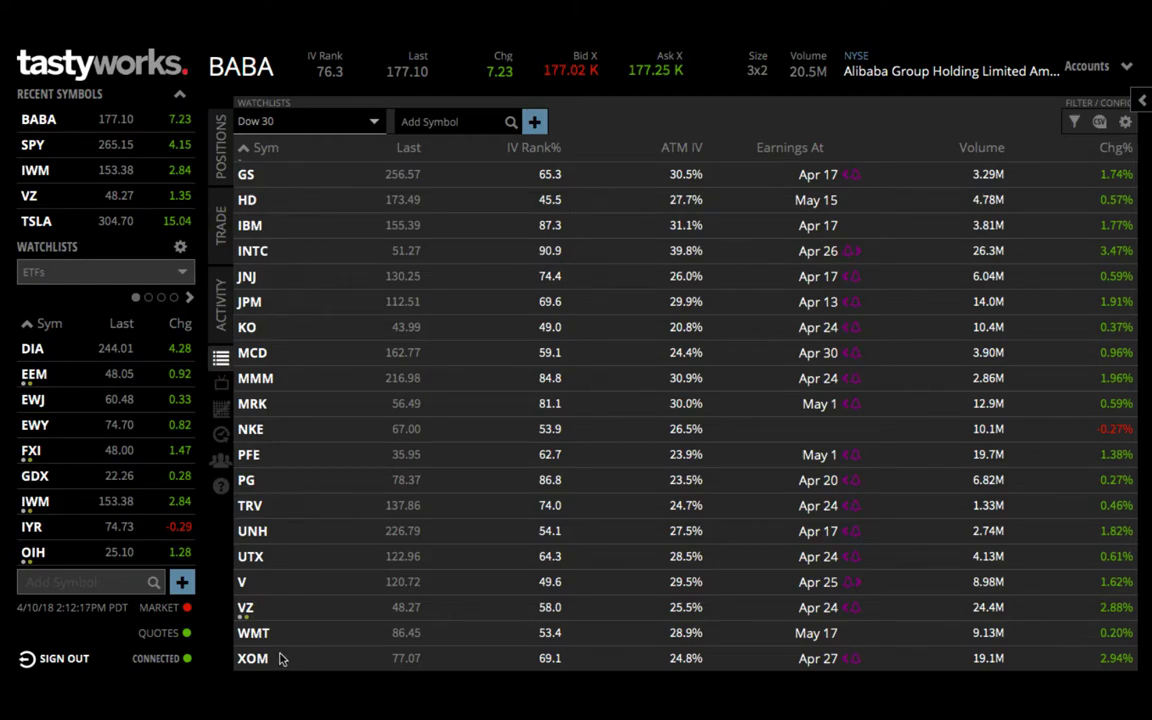
Search Google for 'dow 30' in Safari, skim the results, and return to tastyworks
{"action": "key", "text": "ctrl+Right"}
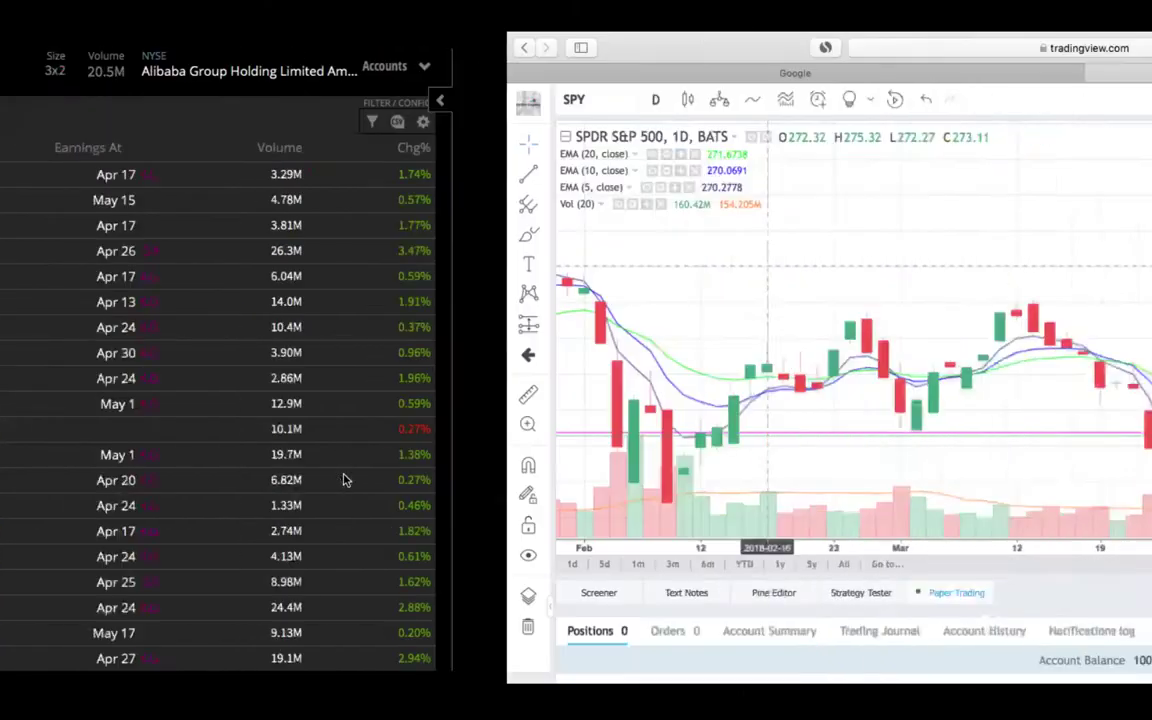
{"action": "left_click", "coordinate": [362, 76]}
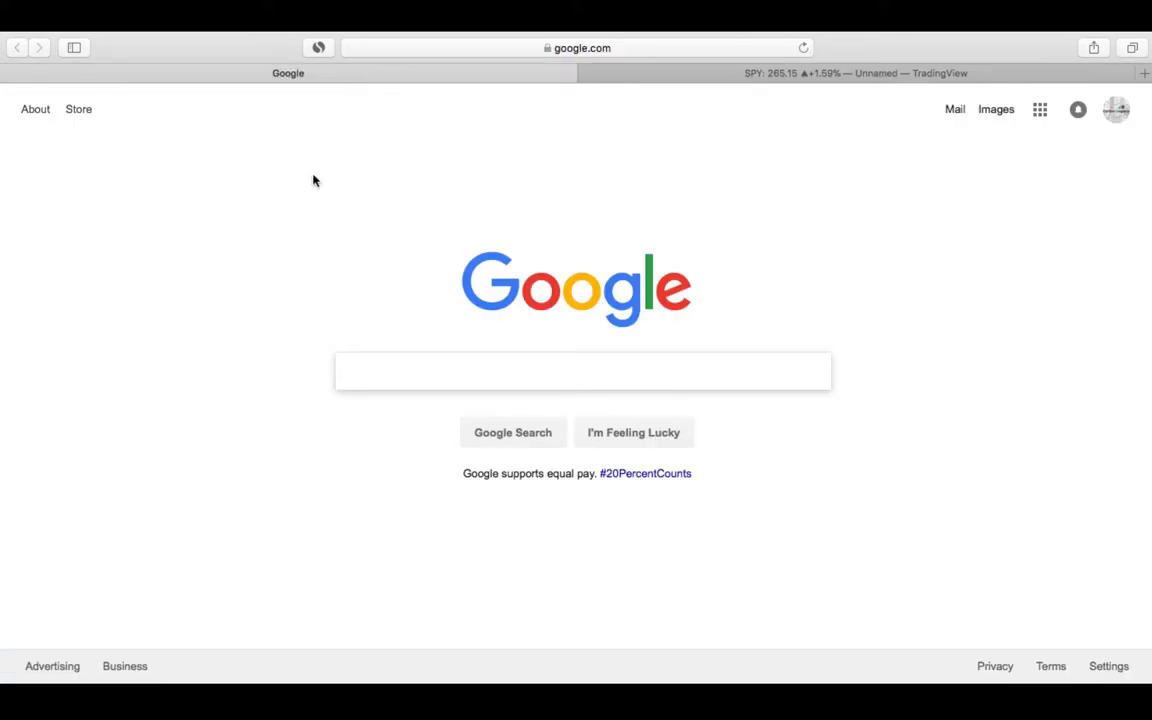
{"action": "type", "text": "dow 30"}
{"action": "key", "text": "Return"}
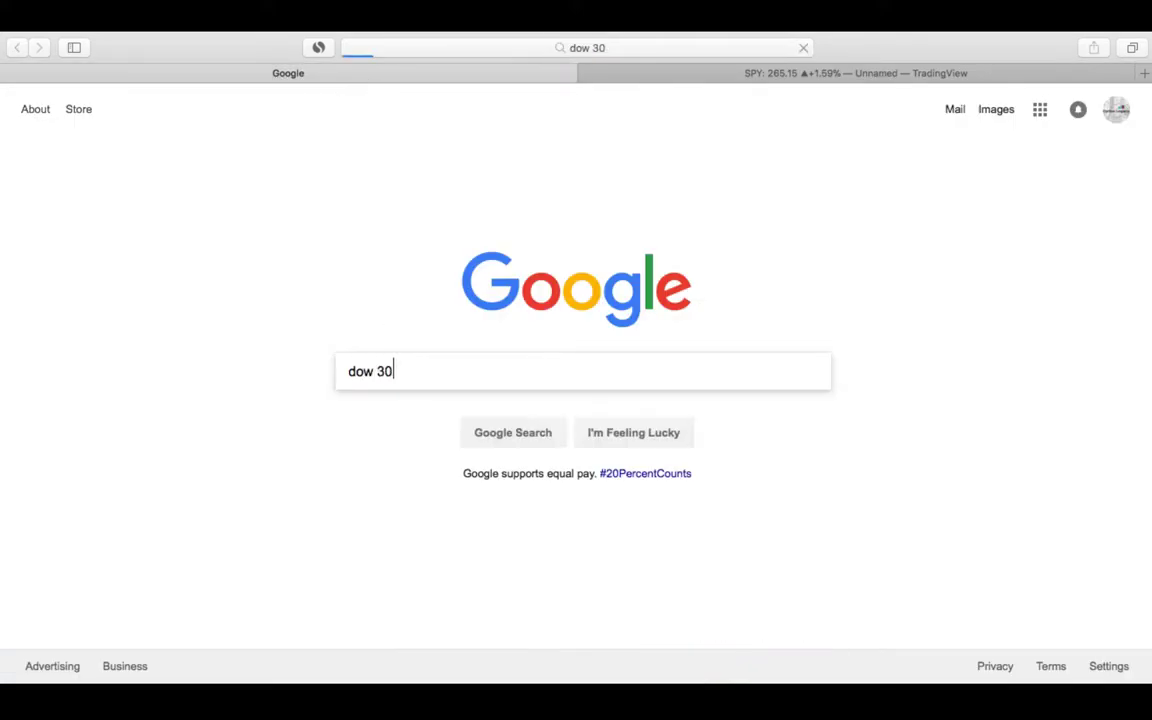
{"action": "scroll", "coordinate": [358, 512], "scroll_direction": "down", "scroll_amount": 5}
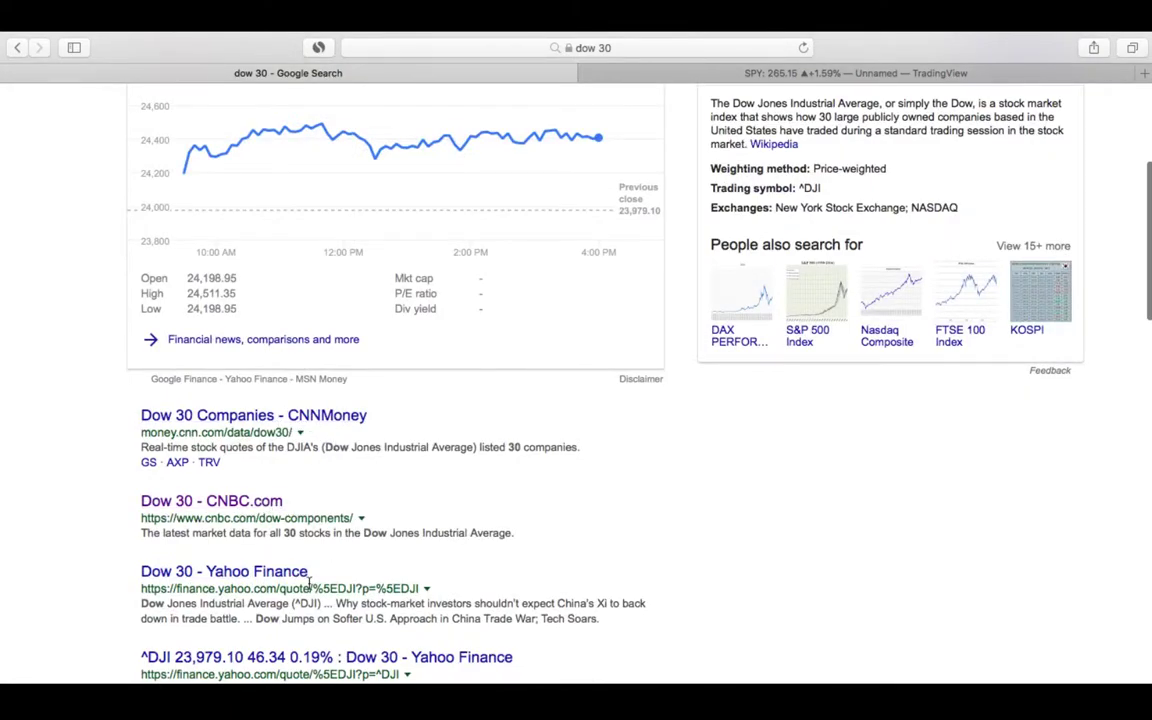
{"action": "scroll", "coordinate": [310, 575], "scroll_direction": "down", "scroll_amount": 3}
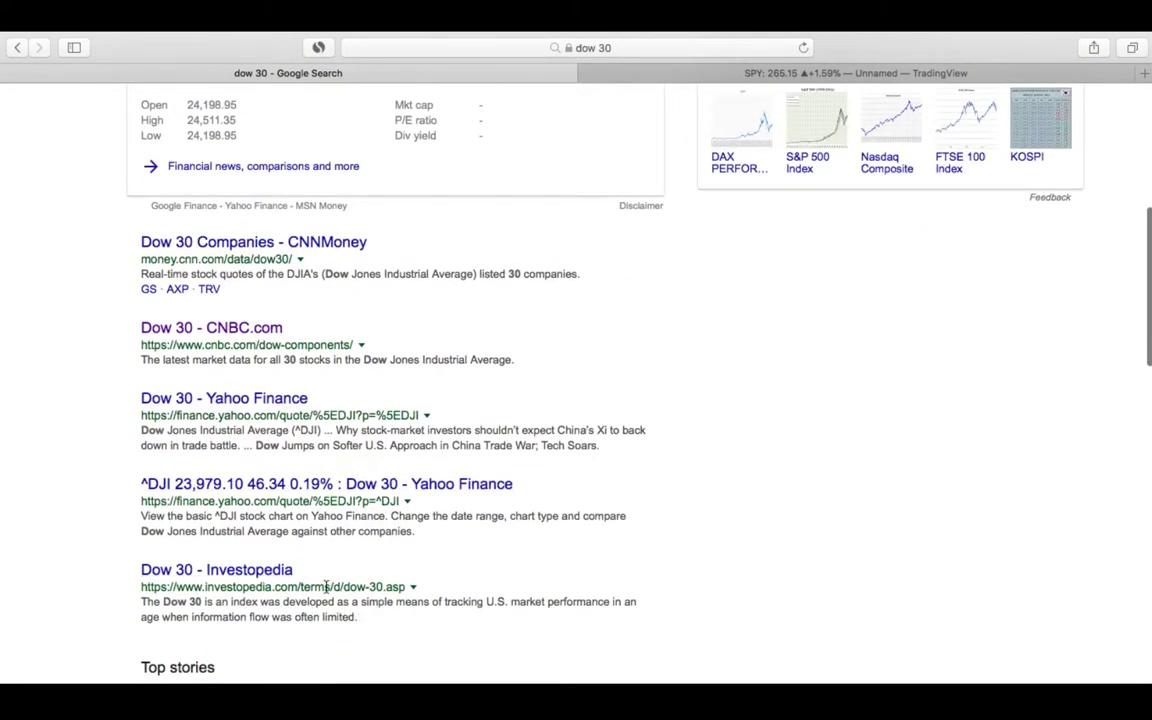
{"action": "scroll", "coordinate": [350, 420], "scroll_direction": "down", "scroll_amount": 3}
{"action": "scroll", "coordinate": [330, 395], "scroll_direction": "up", "scroll_amount": 2}
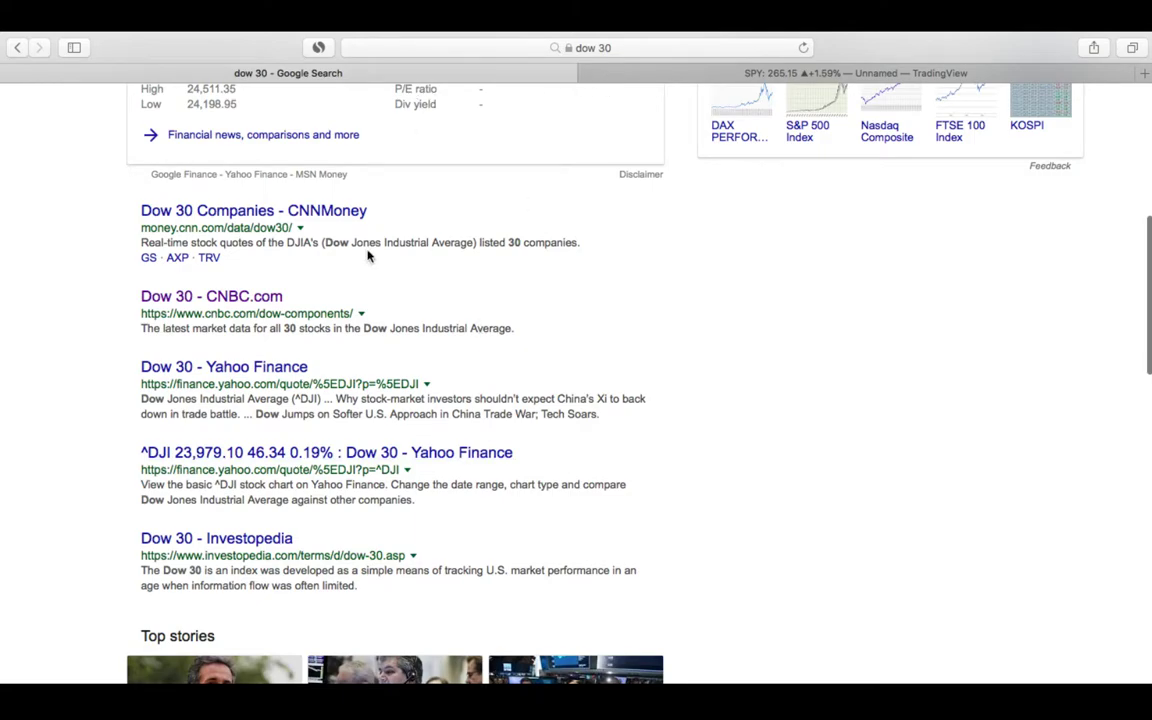
{"action": "key", "text": "ctrl+Right"}
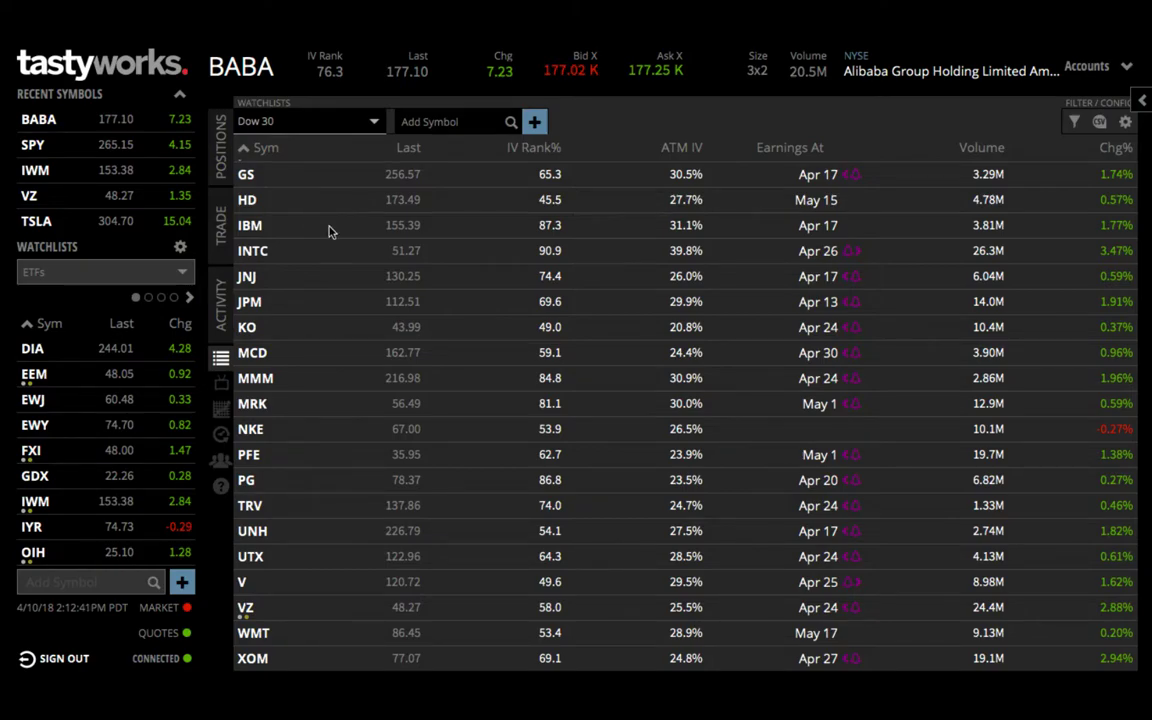
Delete the Dow 31 watchlist from the Lists settings, then switch back to Safari
{"action": "scroll", "coordinate": [317, 270], "scroll_direction": "up", "scroll_amount": 3}
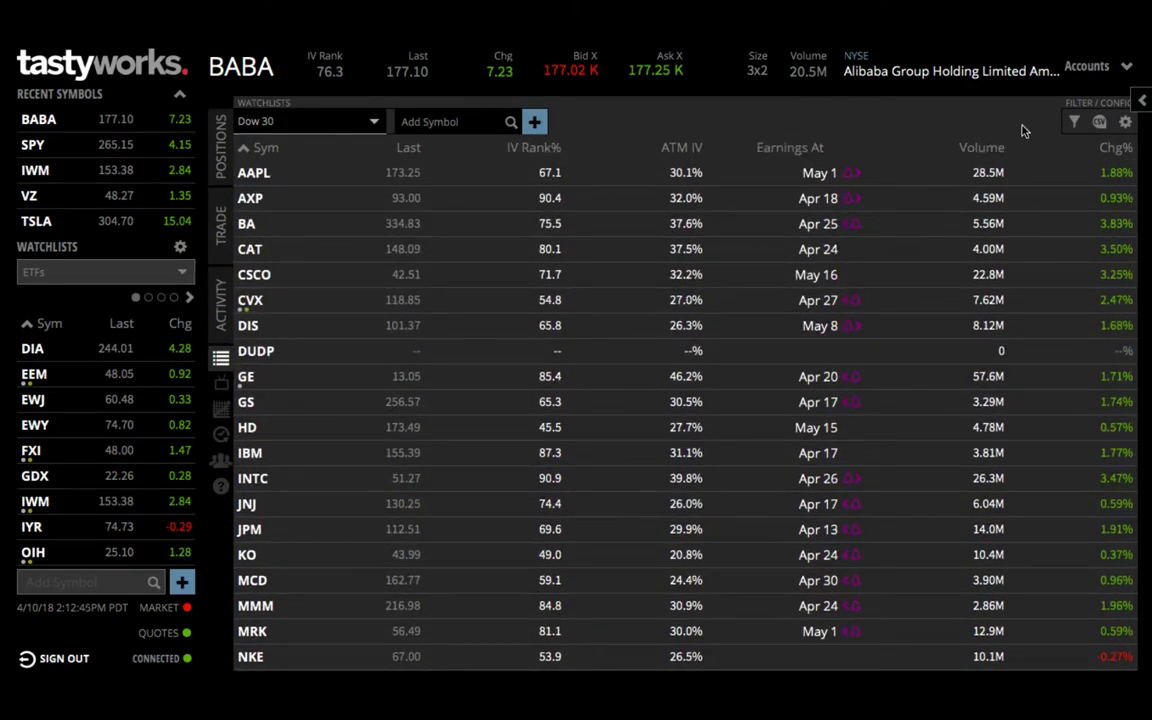
{"action": "left_click", "coordinate": [1125, 121]}
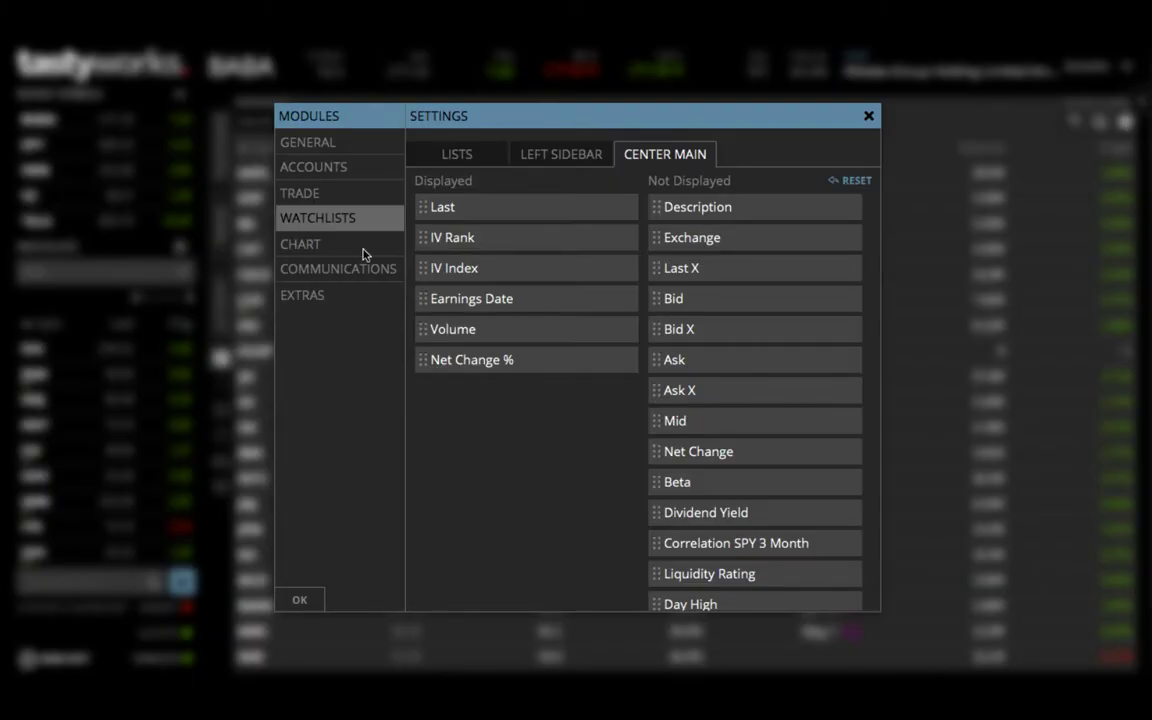
{"action": "left_click", "coordinate": [456, 154]}
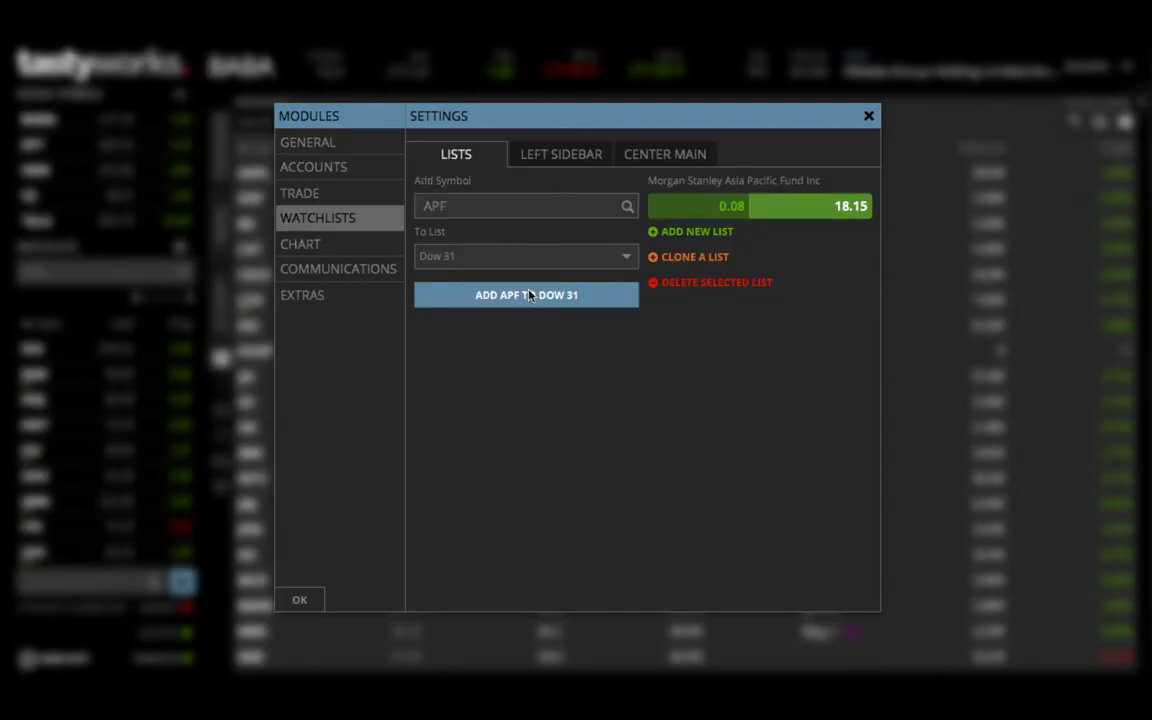
{"action": "left_click", "coordinate": [622, 256]}
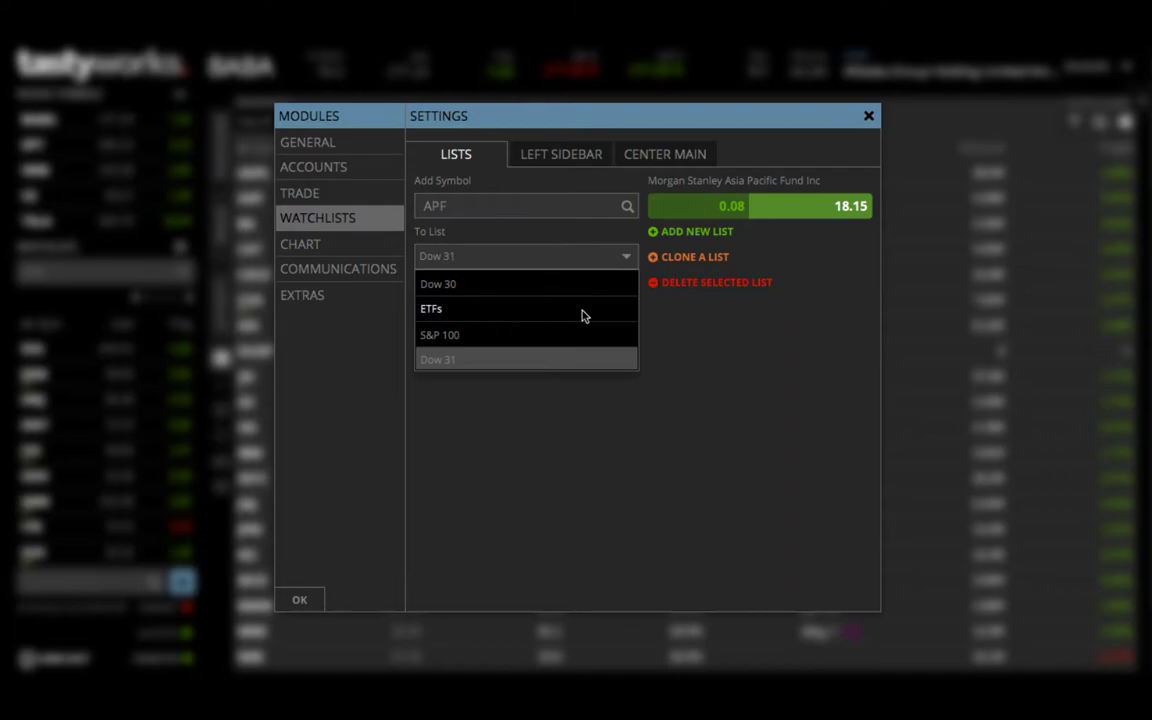
{"action": "left_click", "coordinate": [494, 360]}
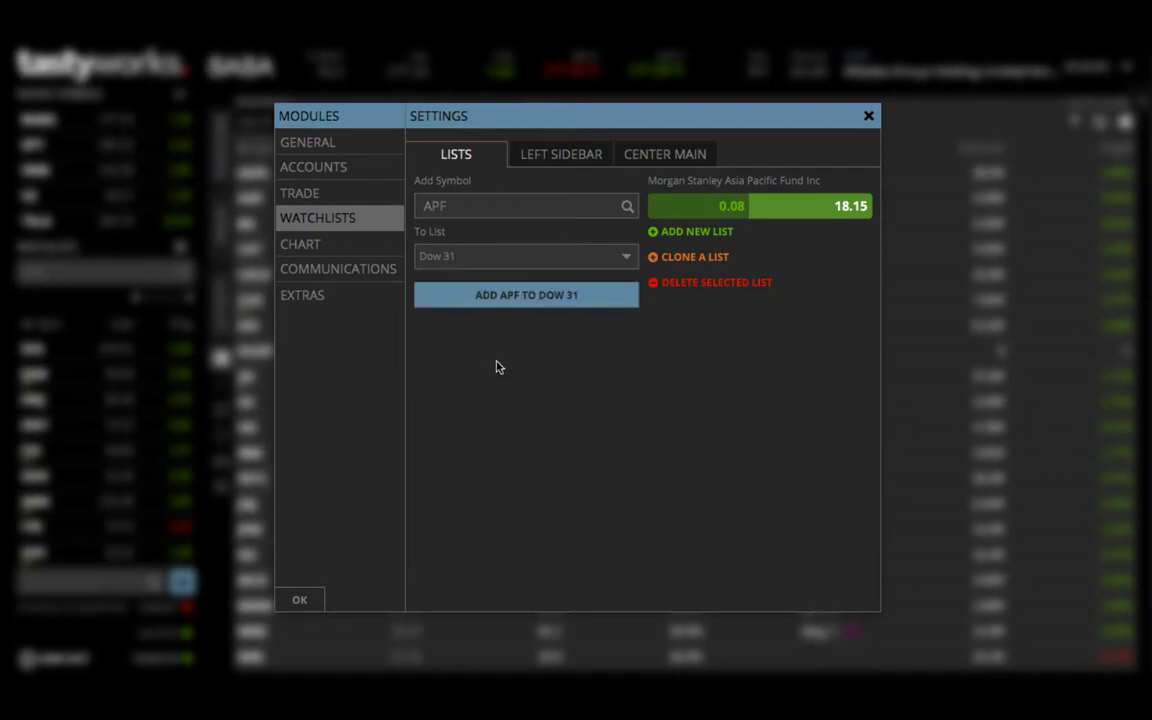
{"action": "left_click", "coordinate": [720, 283]}
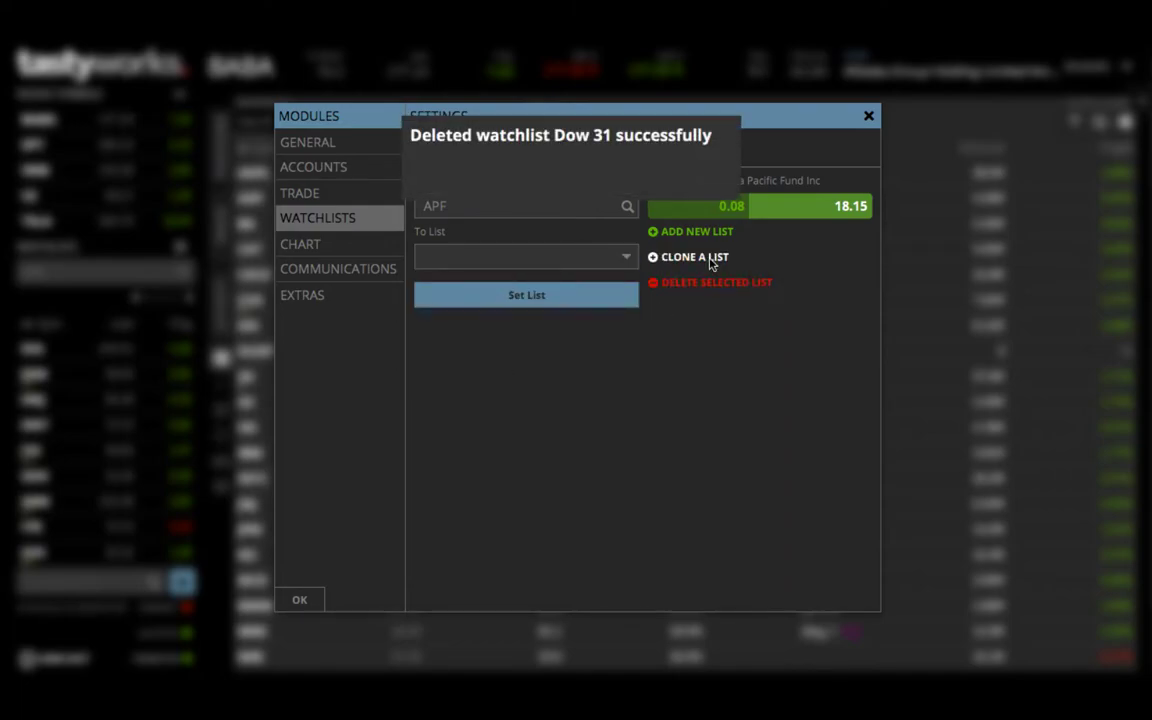
{"action": "left_click", "coordinate": [868, 115]}
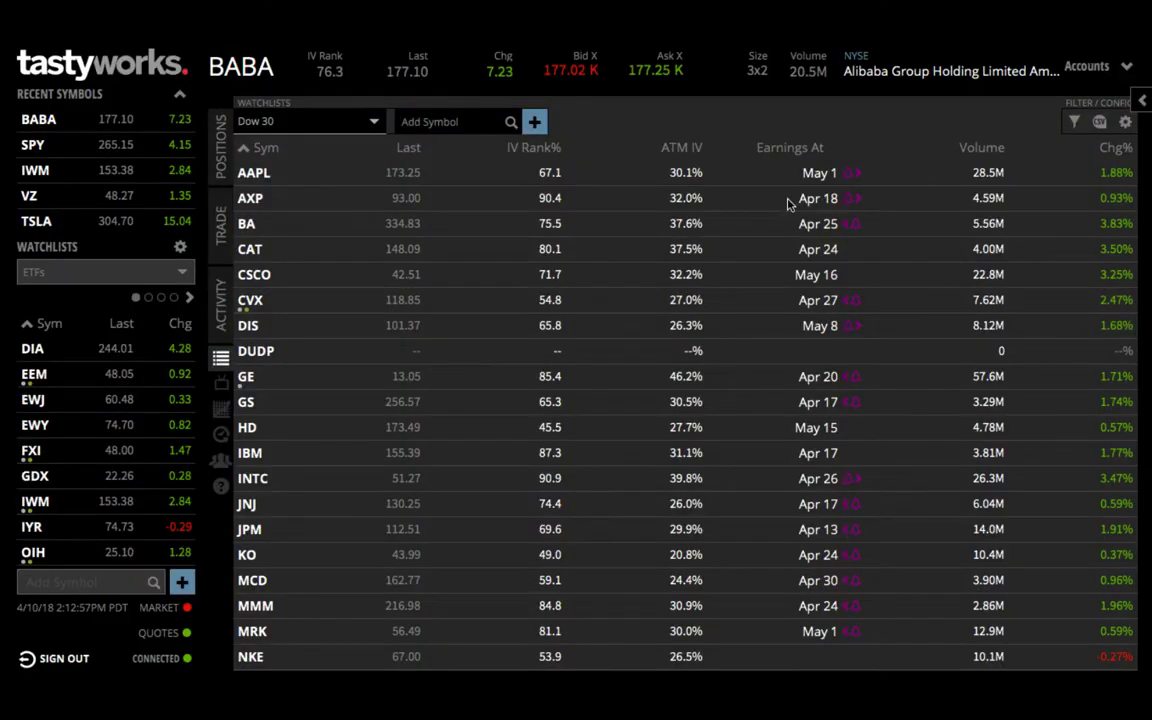
{"action": "key", "text": "ctrl+Right"}
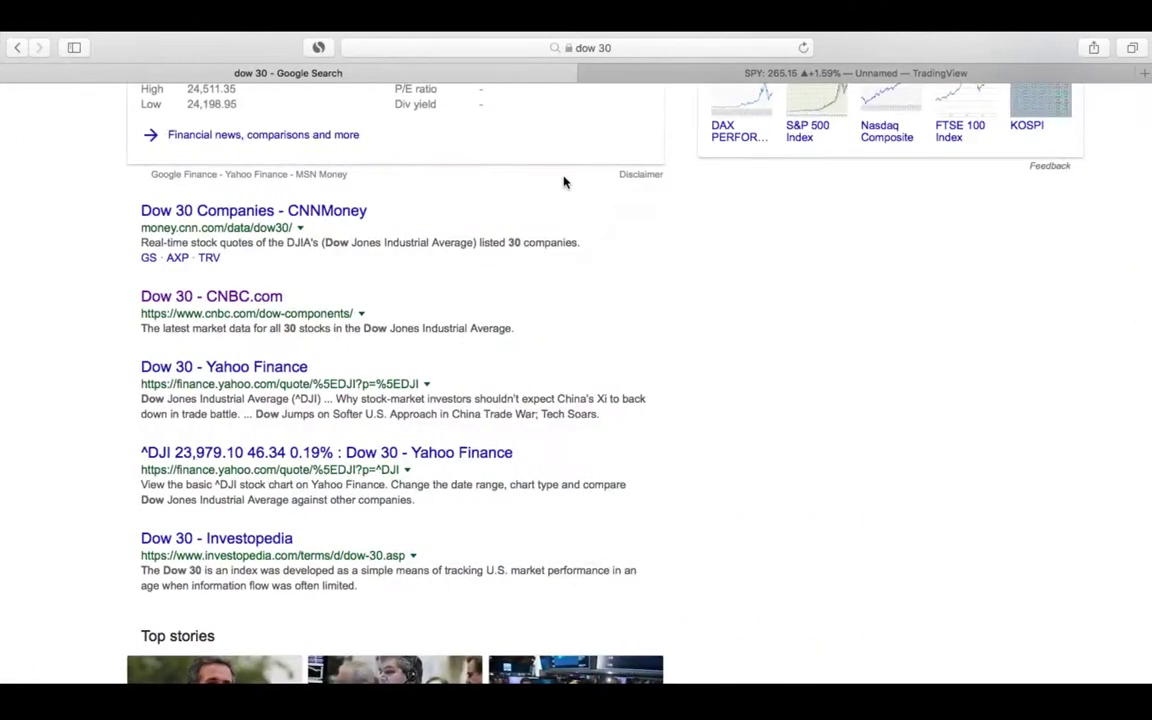
Switch Safari to the TradingView tab showing the SPY daily chart
{"action": "left_click", "coordinate": [670, 78]}
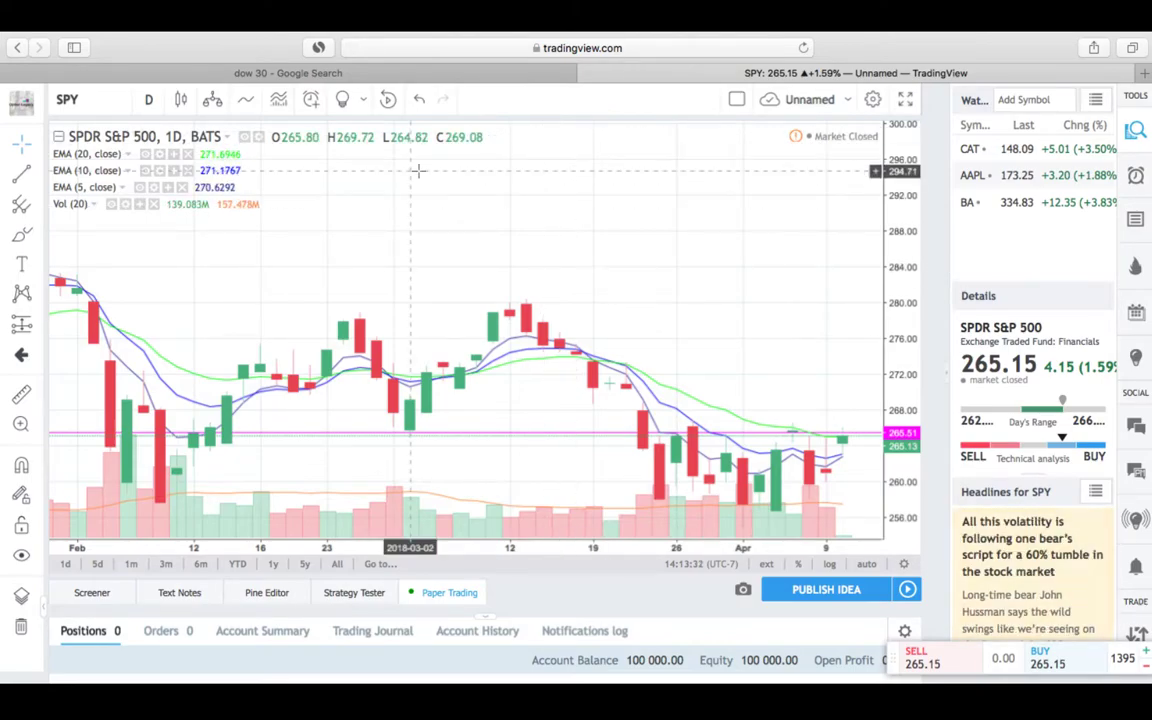
{"action": "scroll", "coordinate": [418, 174], "scroll_direction": "up", "scroll_amount": 3}
Reload TradingView via tradingview.com, reopen the SPY chart, and collapse the side panel
{"action": "scroll", "coordinate": [555, 221], "scroll_direction": "down", "scroll_amount": 5}
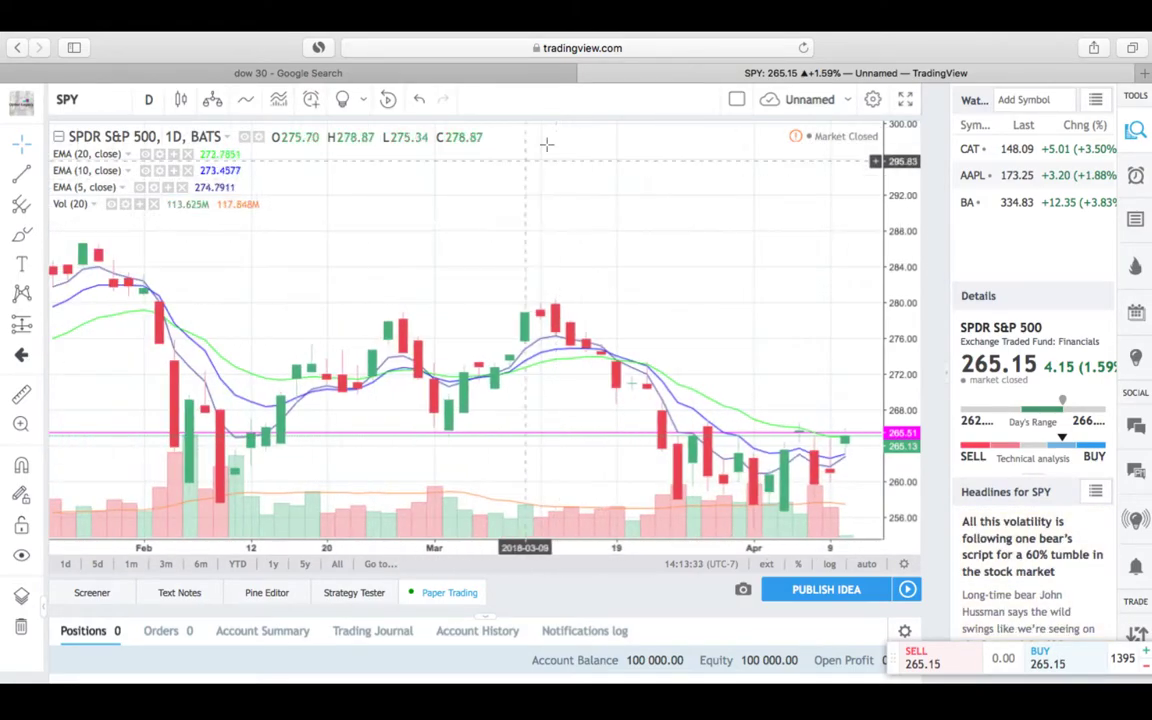
{"action": "left_click", "coordinate": [634, 47]}
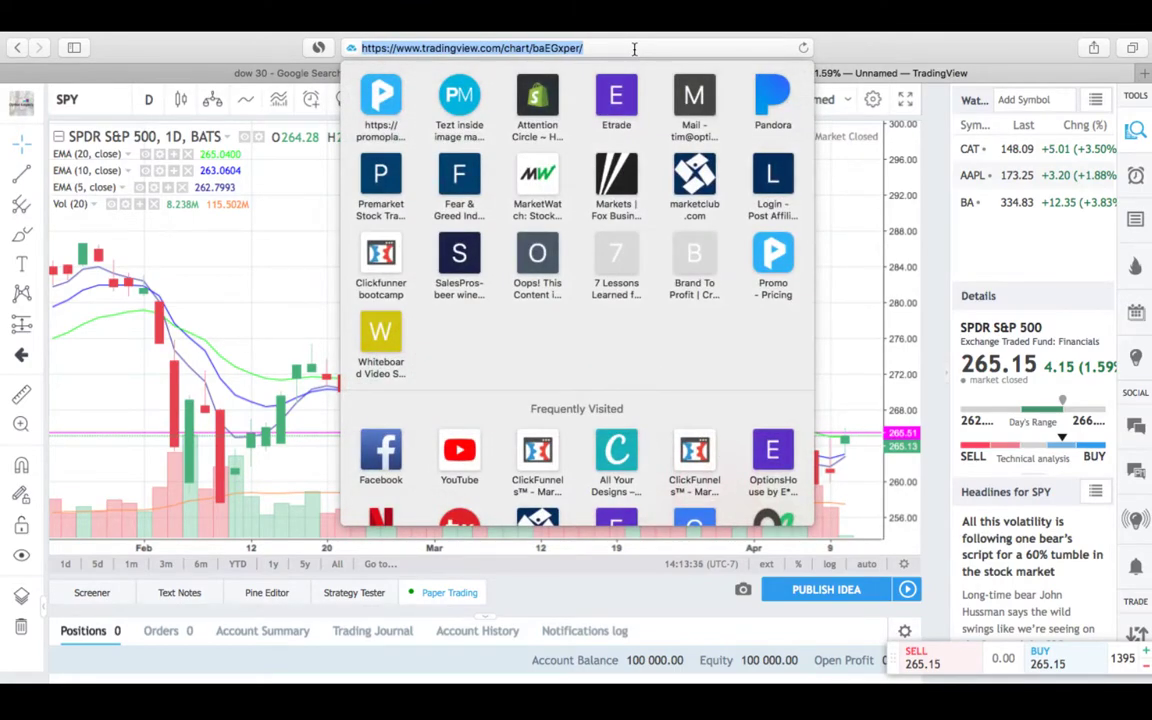
{"action": "left_click_drag", "start_coordinate": [634, 47], "coordinate": [497, 47]}
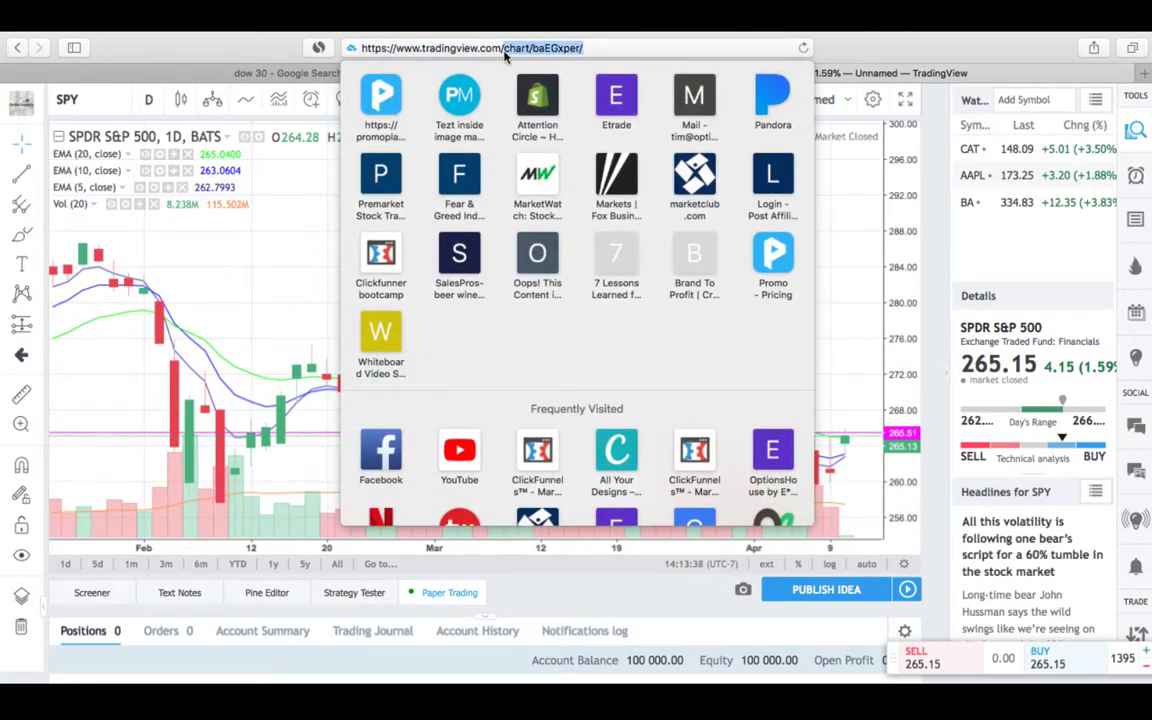
{"action": "key", "text": "BackSpace"}
{"action": "key", "text": "Return"}
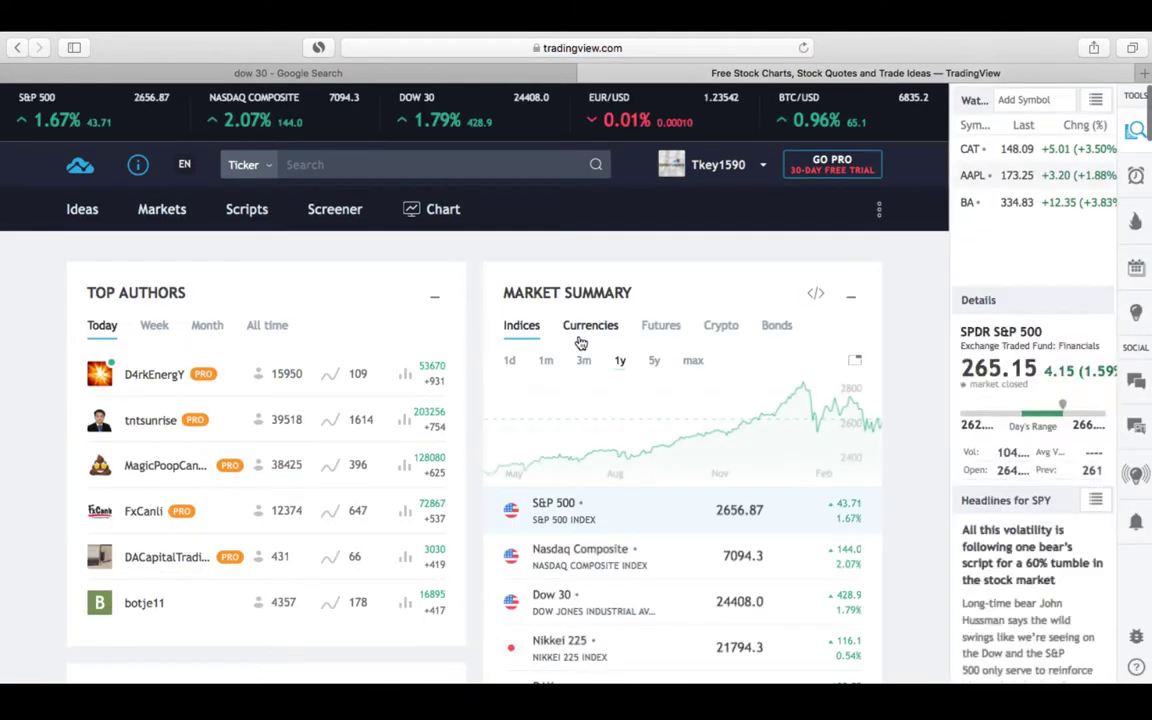
{"action": "left_click", "coordinate": [436, 222]}
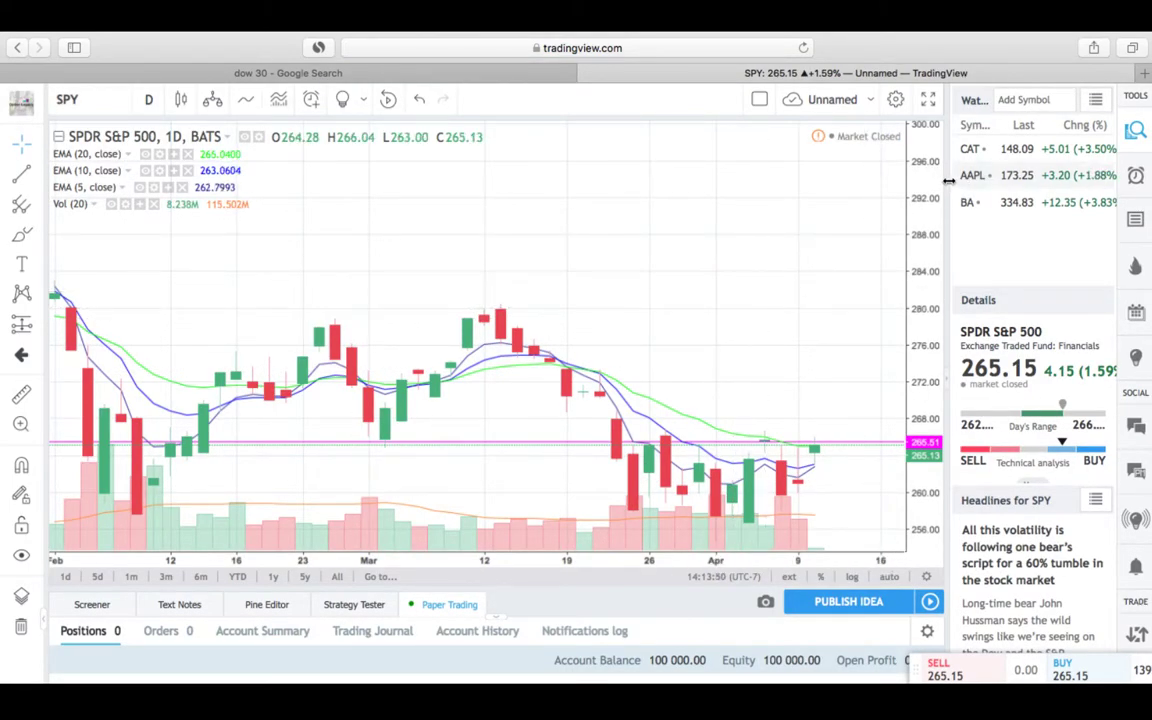
{"action": "left_click_drag", "start_coordinate": [948, 180], "coordinate": [1098, 178]}
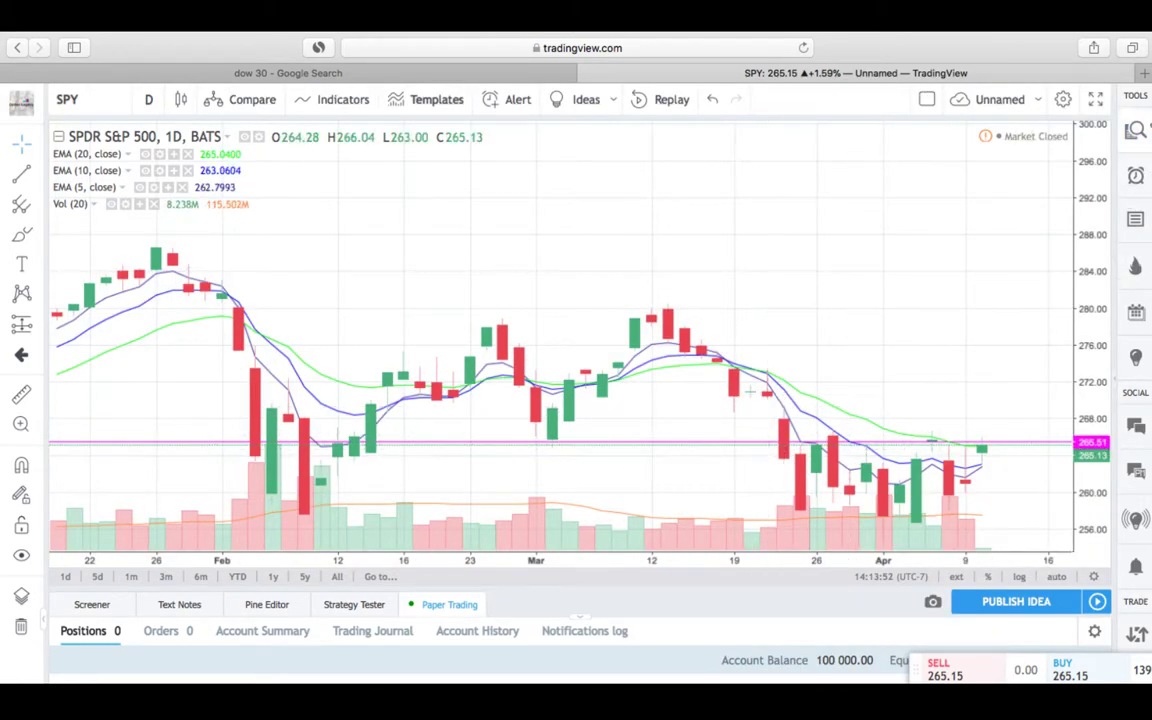
Reopen the watchlist panel and clear all its symbols
{"action": "left_click", "coordinate": [1134, 137]}
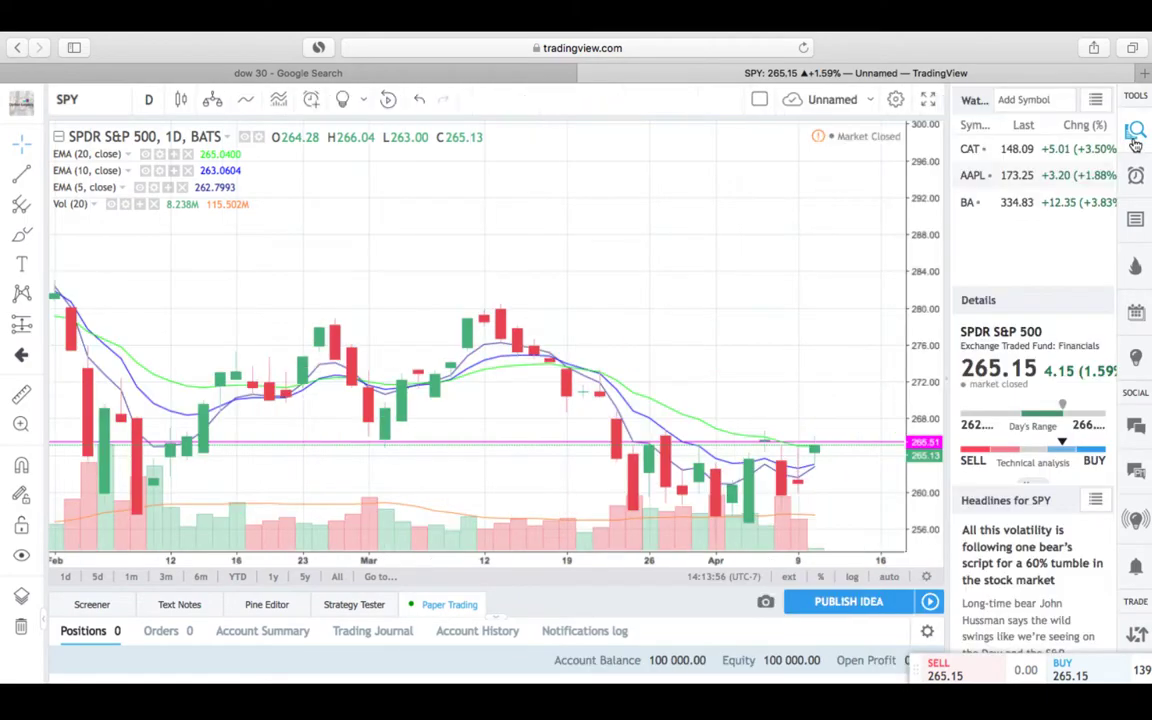
{"action": "right_click", "coordinate": [1025, 183]}
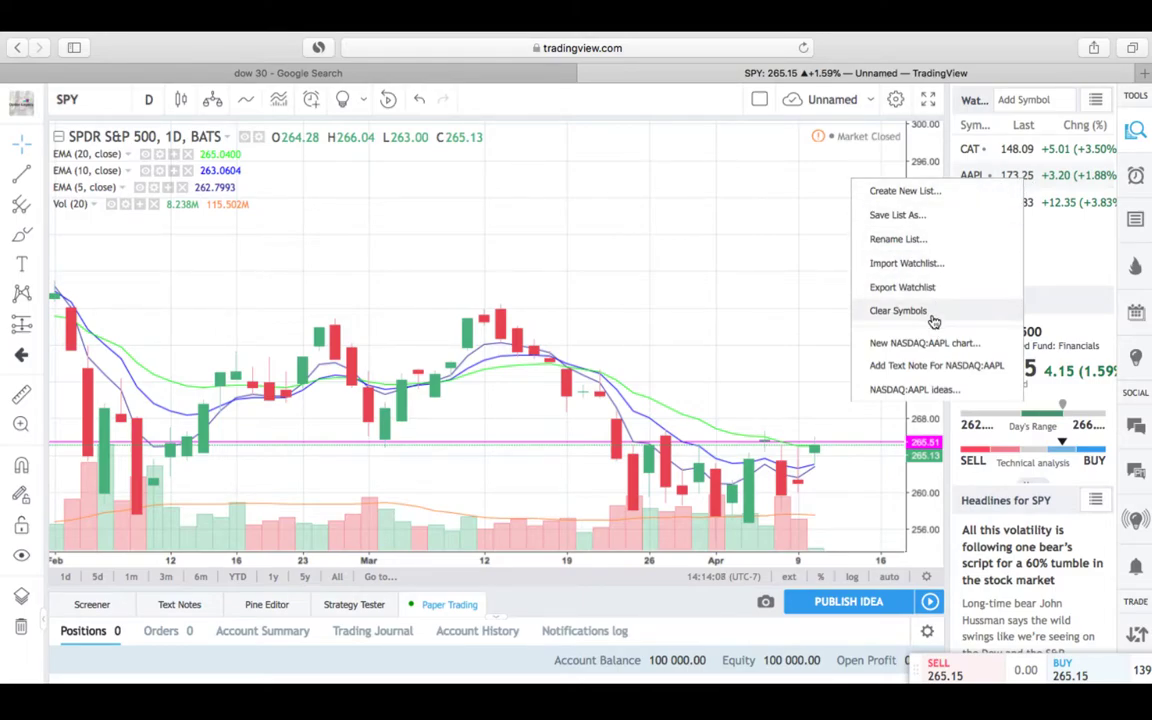
{"action": "left_click", "coordinate": [898, 311]}
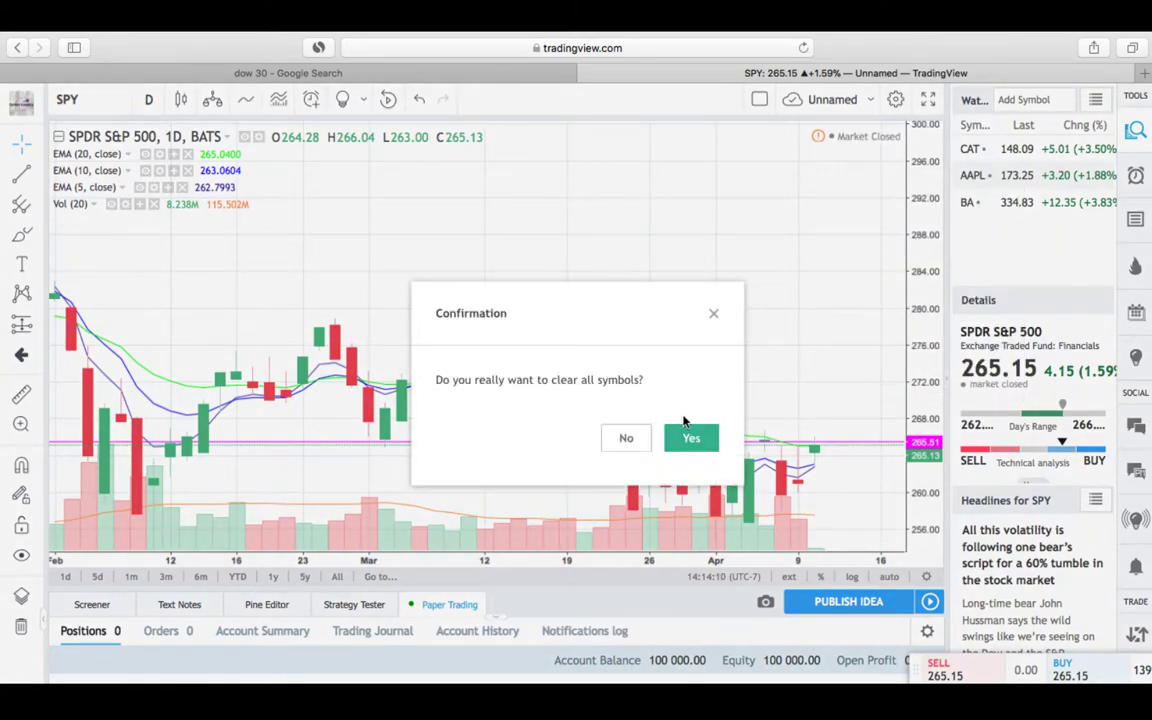
{"action": "left_click", "coordinate": [692, 440]}
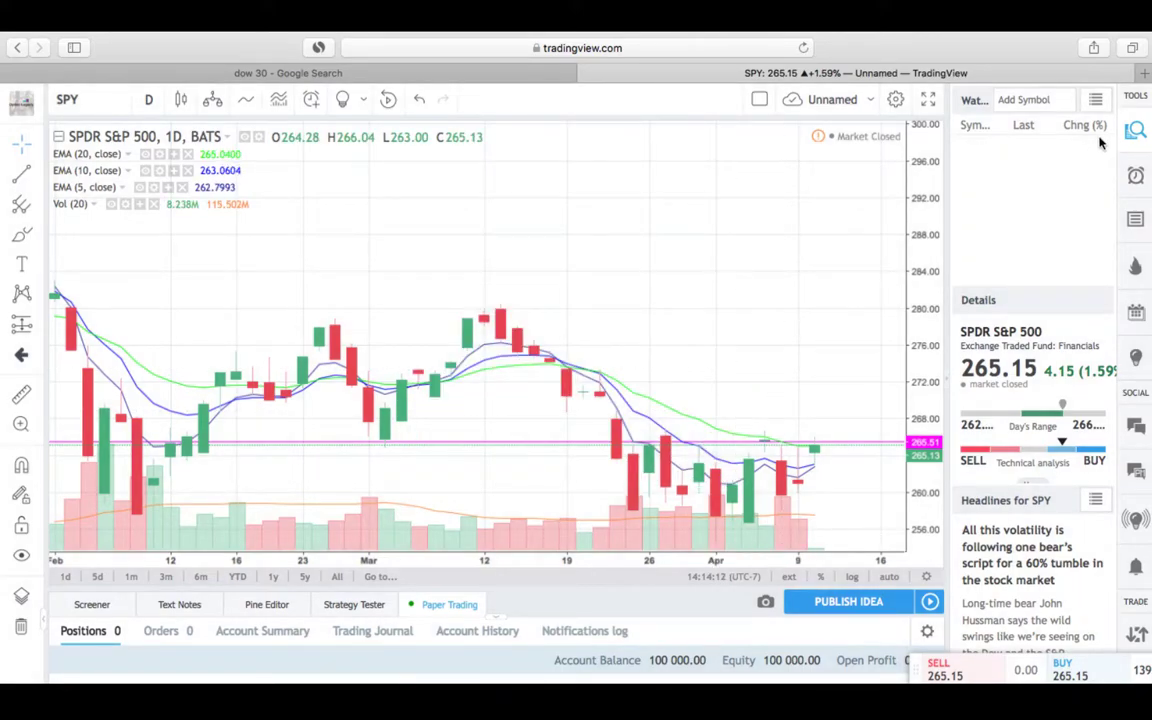
Add CAT, AAPL and BA to the watchlist
{"action": "left_click", "coordinate": [1047, 101]}
{"action": "type", "text": "CAT"}
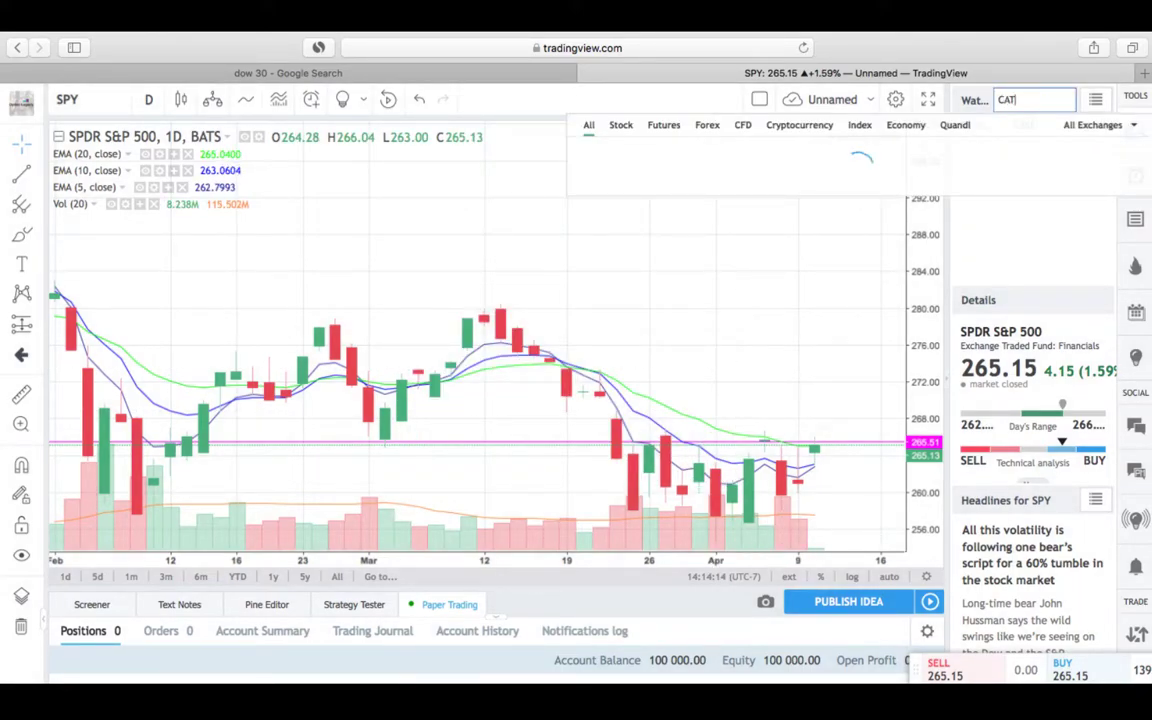
{"action": "key", "text": "Return"}
{"action": "type", "text": "AAPL"}
{"action": "key", "text": "Return"}
{"action": "type", "text": "BA"}
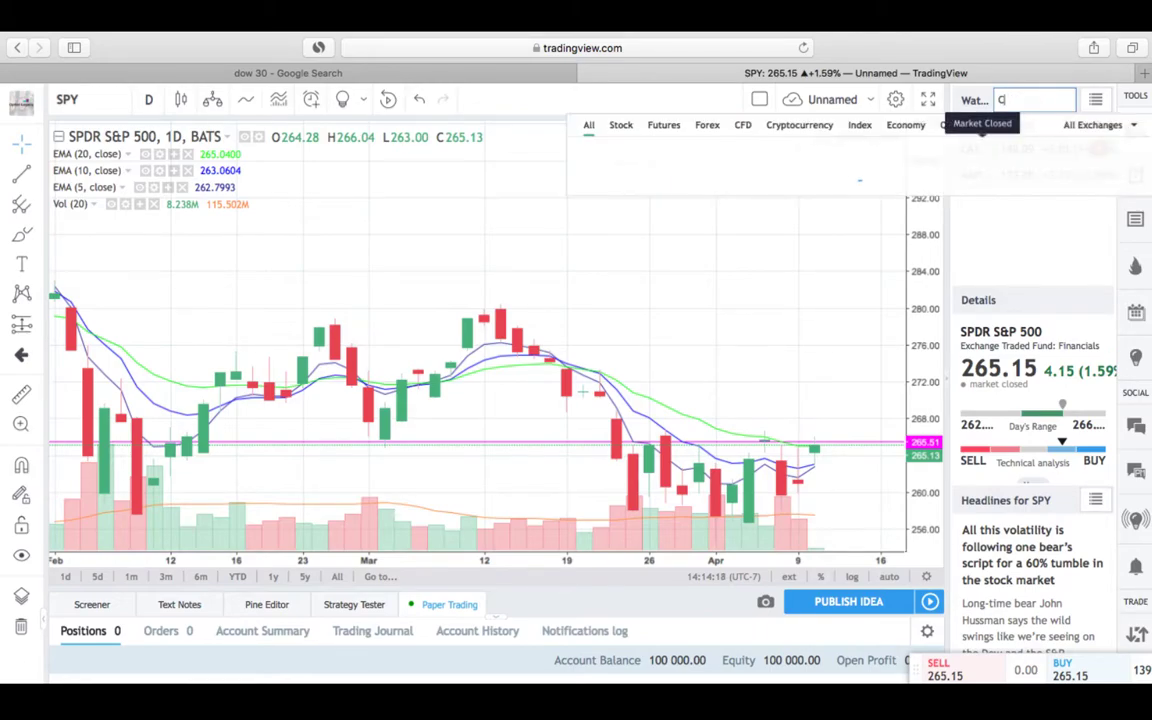
{"action": "key", "text": "Return"}
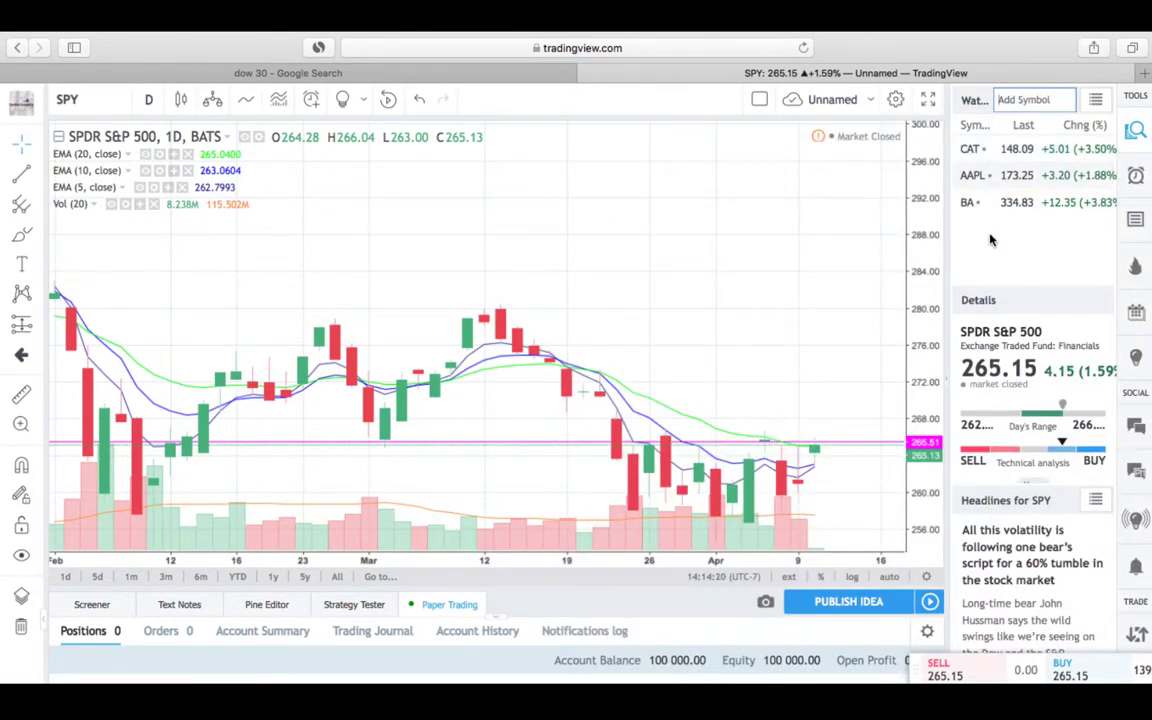
Attempt to create a new watchlist and decline the upgrade offer
{"action": "left_click", "coordinate": [1095, 99]}
{"action": "left_click", "coordinate": [1052, 127]}
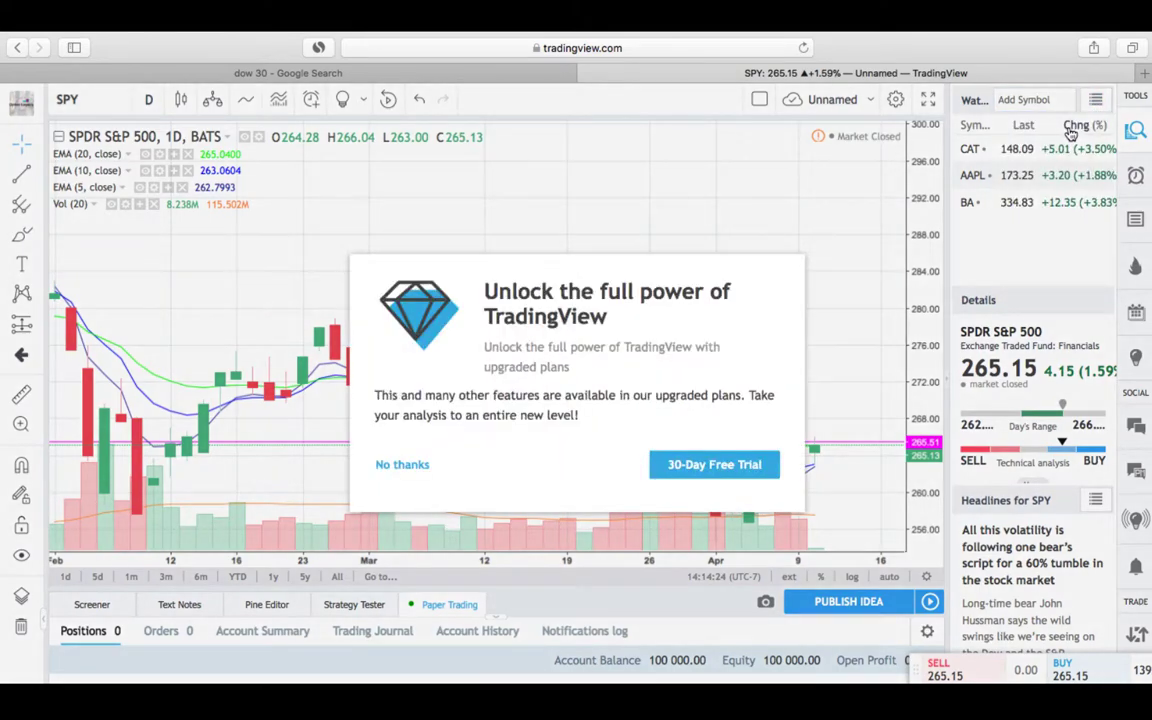
{"action": "left_click", "coordinate": [404, 467]}
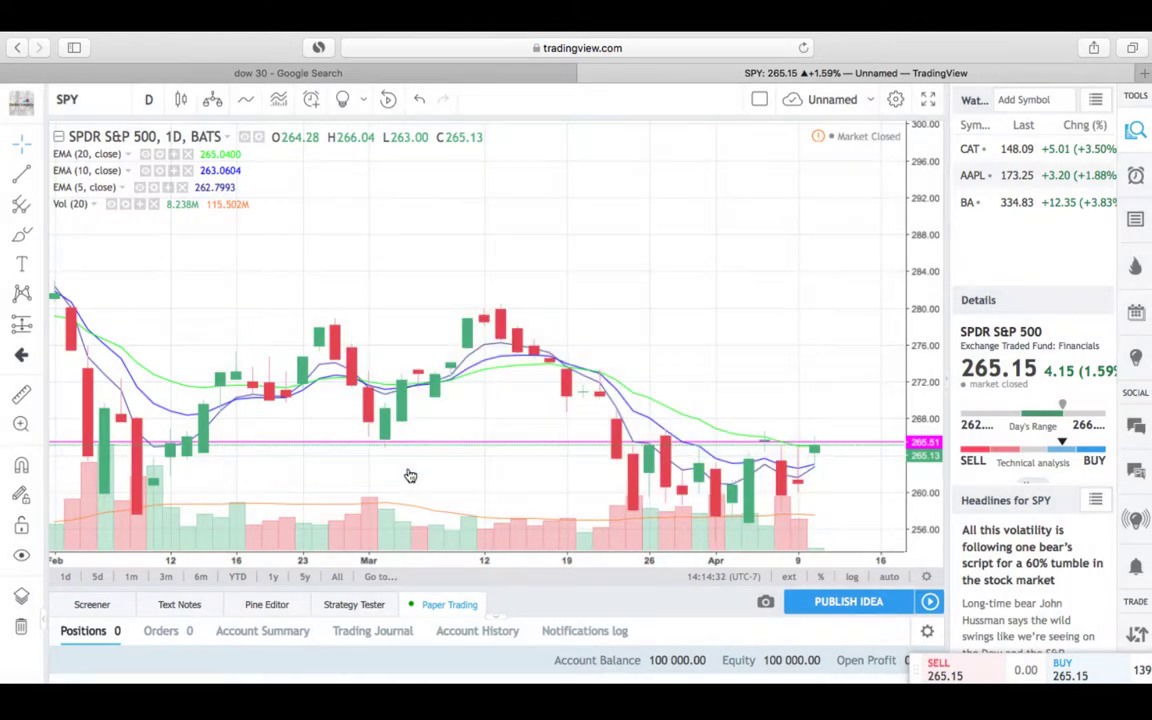